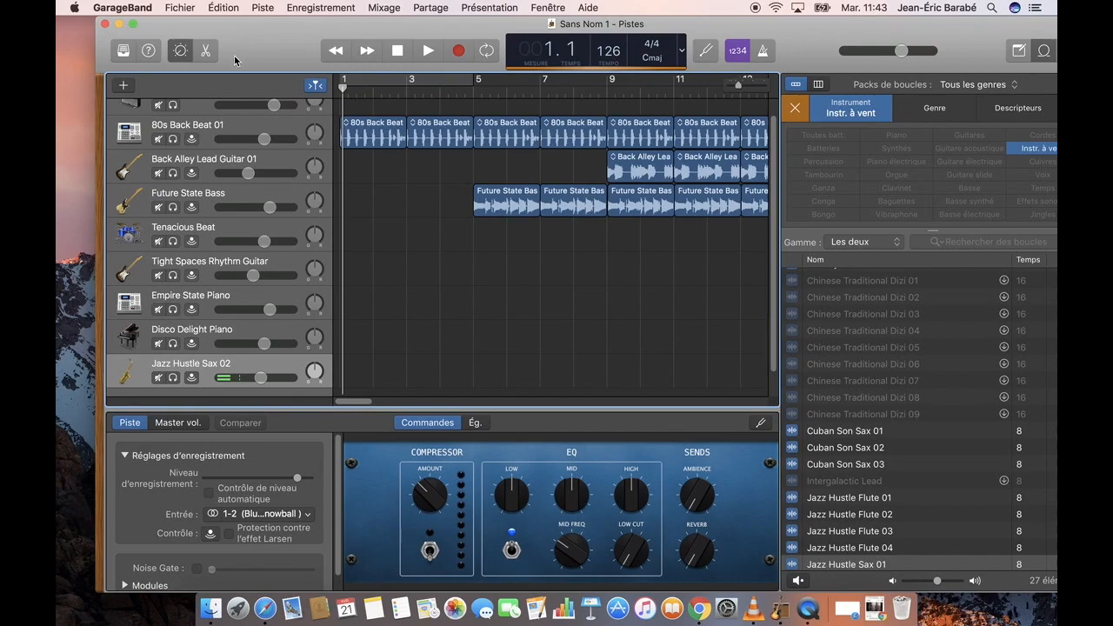
pyautogui.click(232, 134)
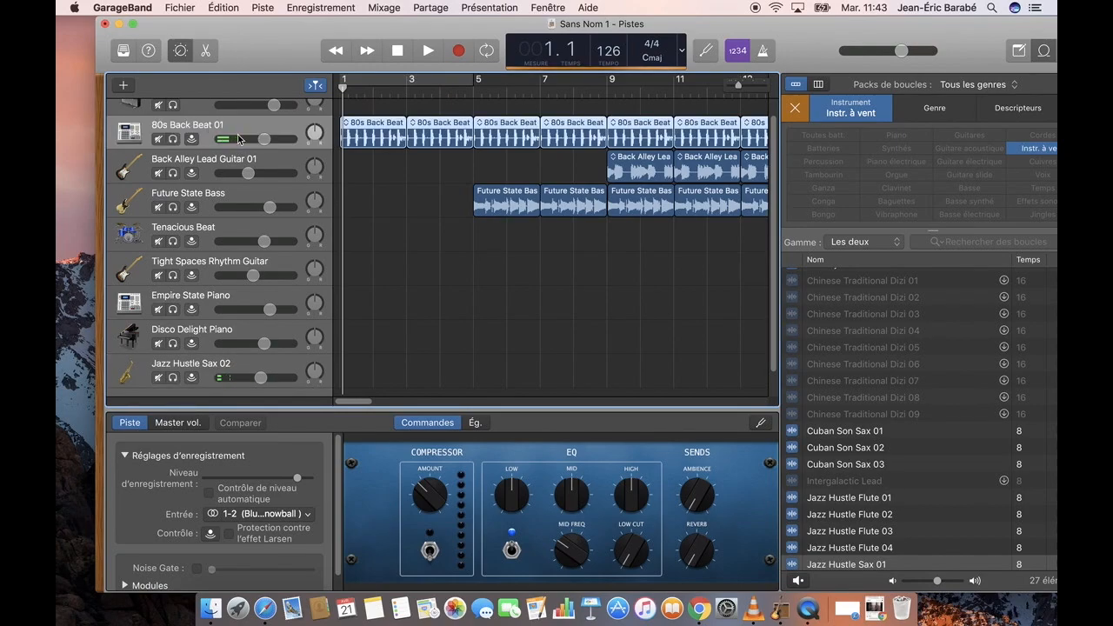
pyautogui.moveTo(263, 139); pyautogui.dragTo(266, 140)
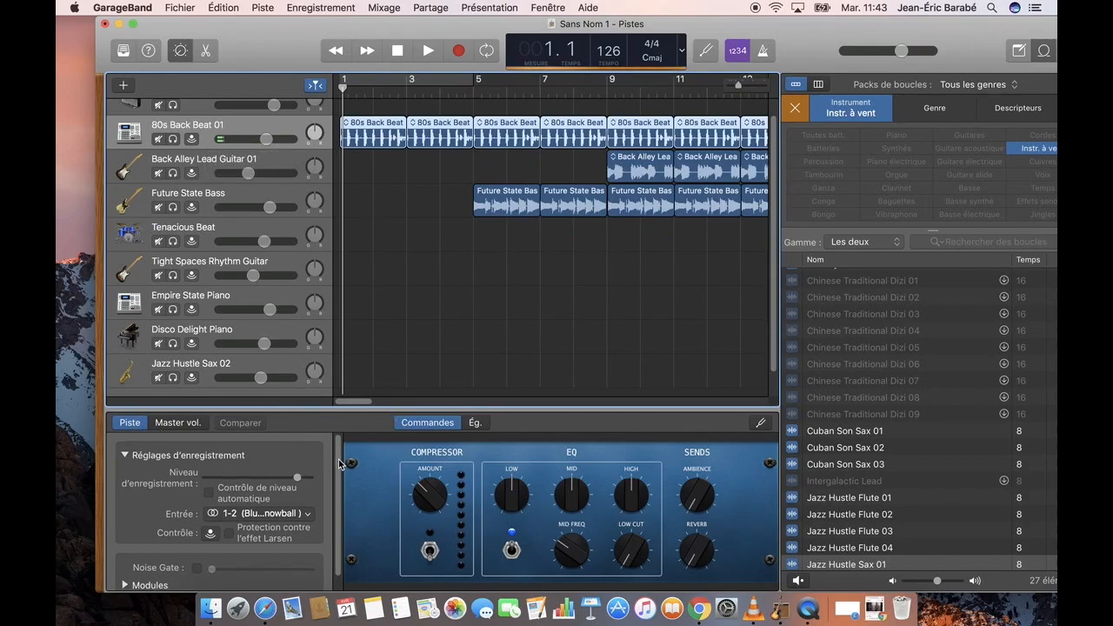
pyautogui.moveTo(339, 459); pyautogui.dragTo(338, 489)
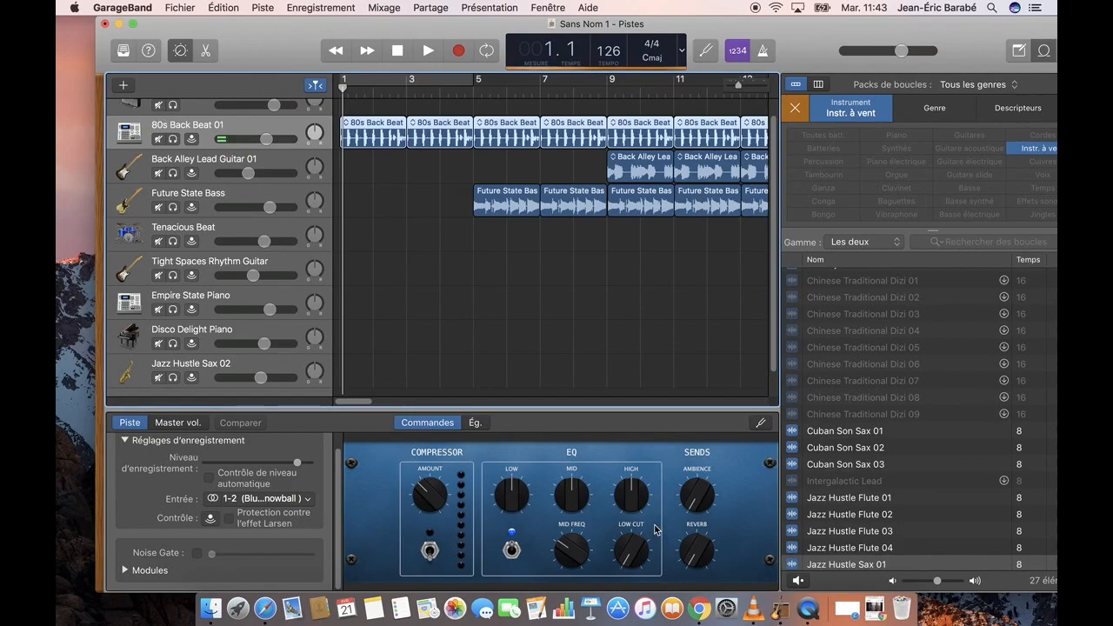
pyautogui.click(474, 424)
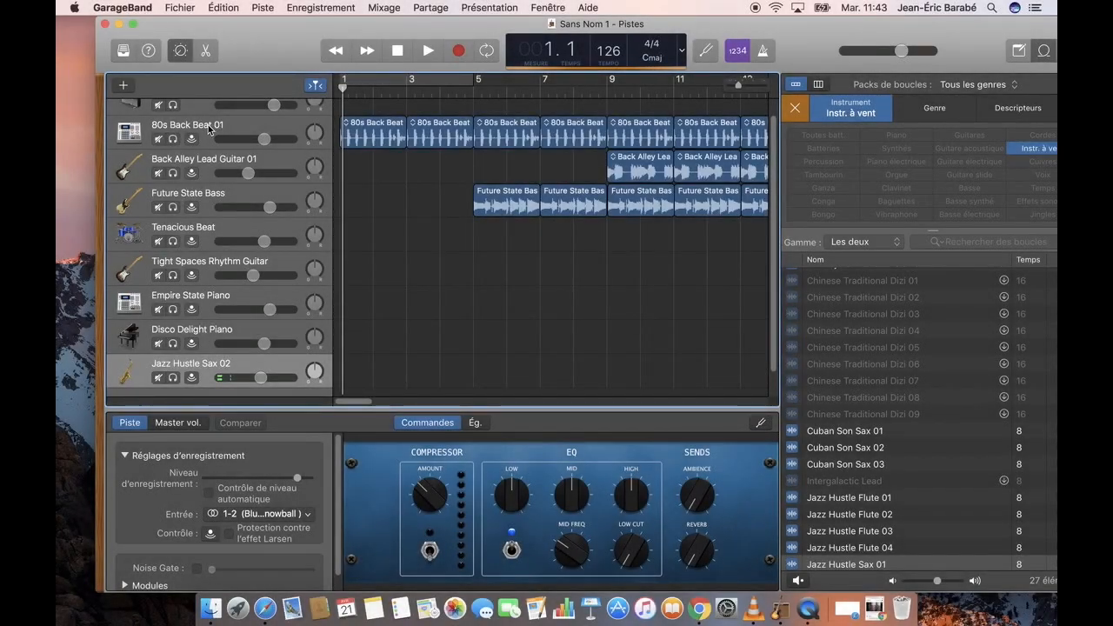
# Raise the 80s Back Beat 01 track's volume slightly and look through its recording settings
pyautogui.click(208, 125)
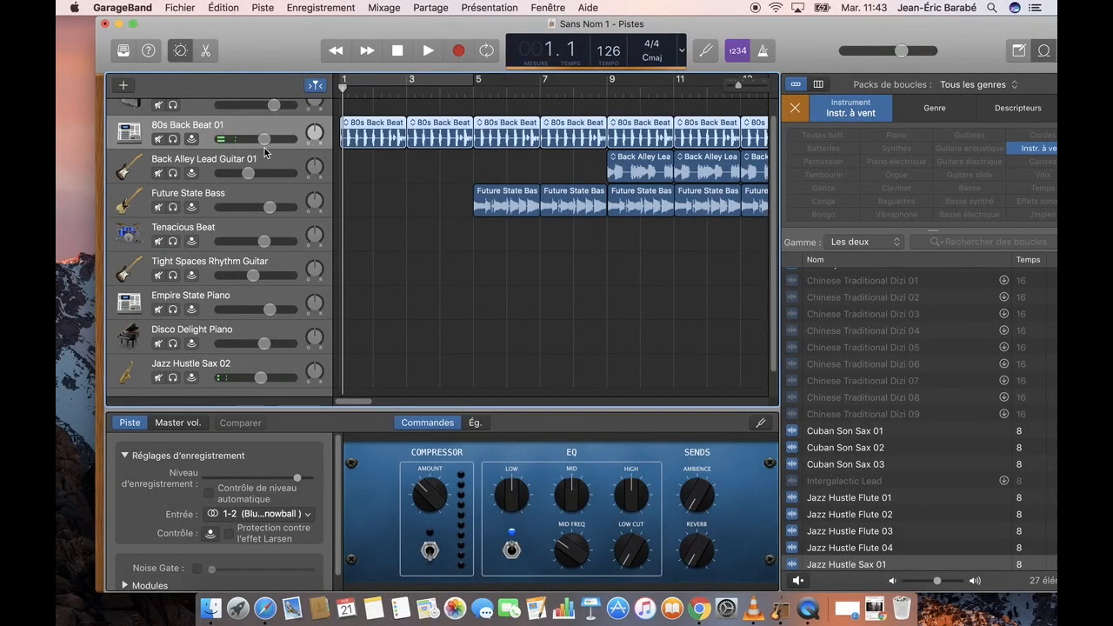
pyautogui.moveTo(263, 139); pyautogui.dragTo(266, 139)
pyautogui.scroll(-2, 338, 461)
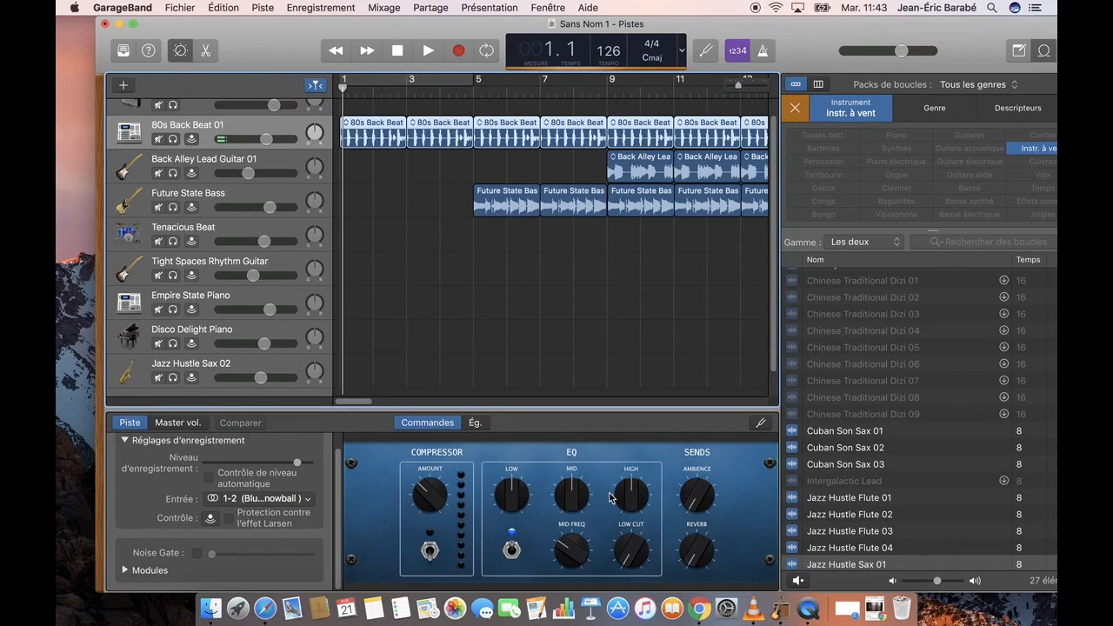
# Apply the Modern Kick drum equalizer preset to the 80s Back Beat 01 track and return to the track's controls
pyautogui.click(475, 423)
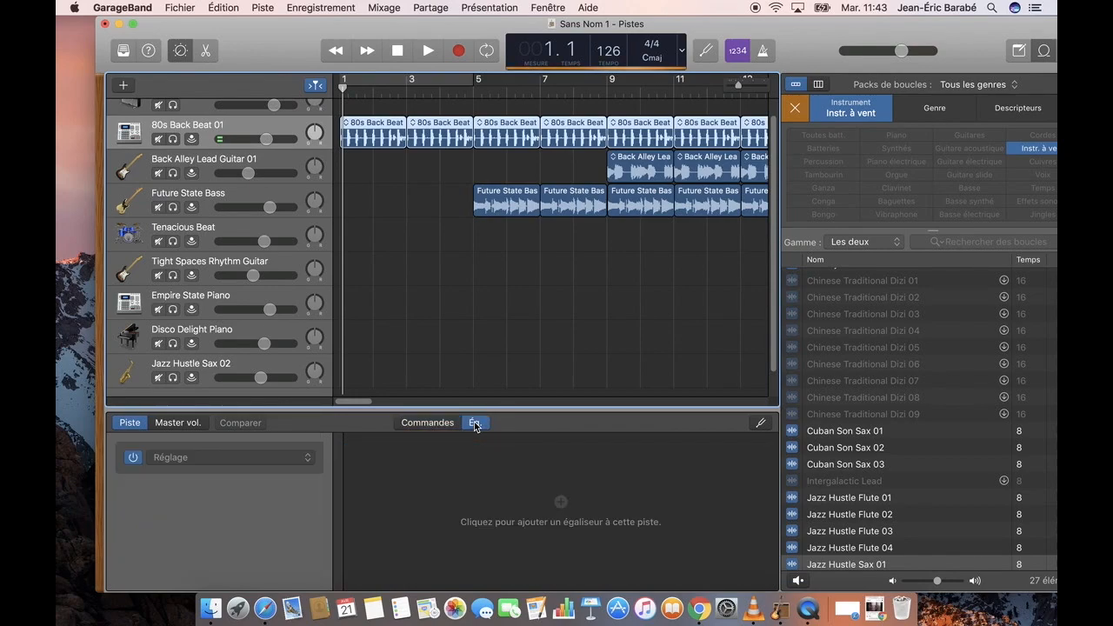
pyautogui.click(256, 461)
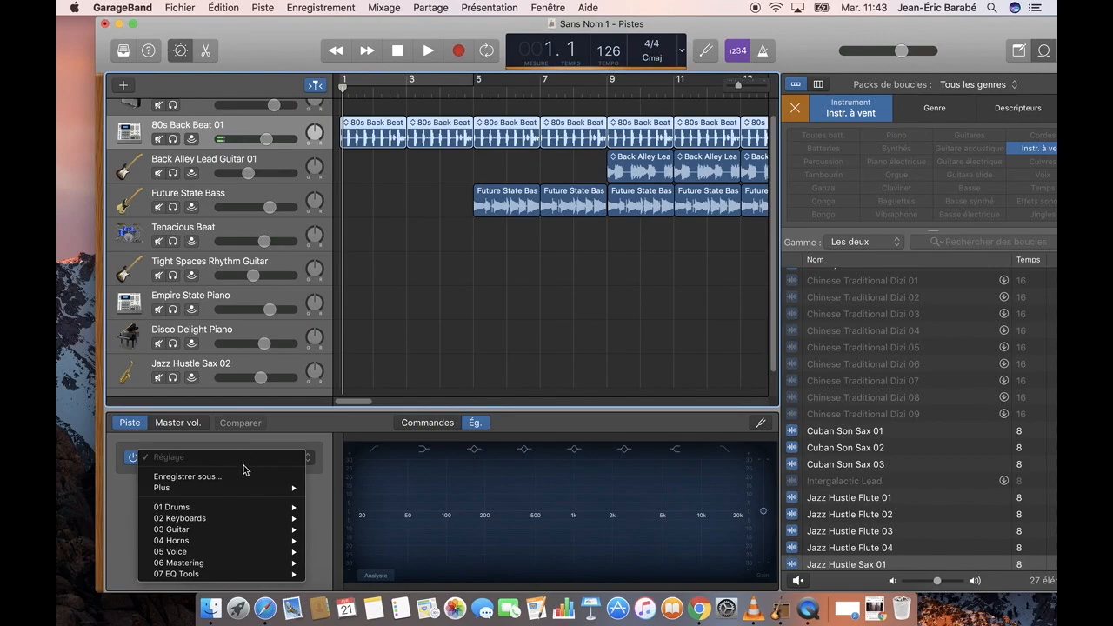
pyautogui.moveTo(213, 507)
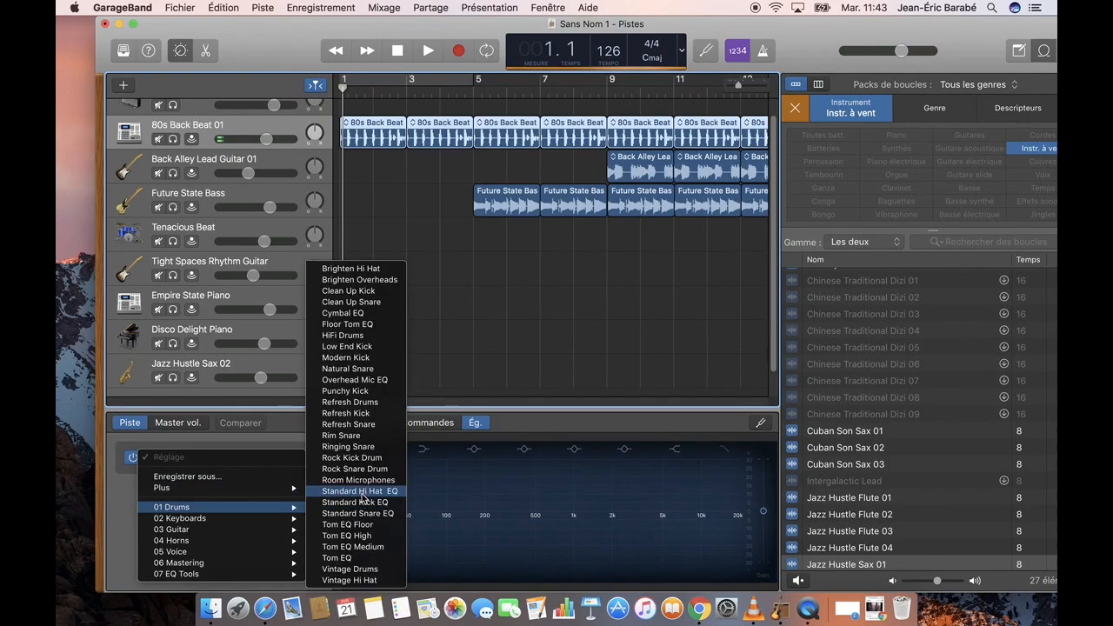
pyautogui.click(374, 358)
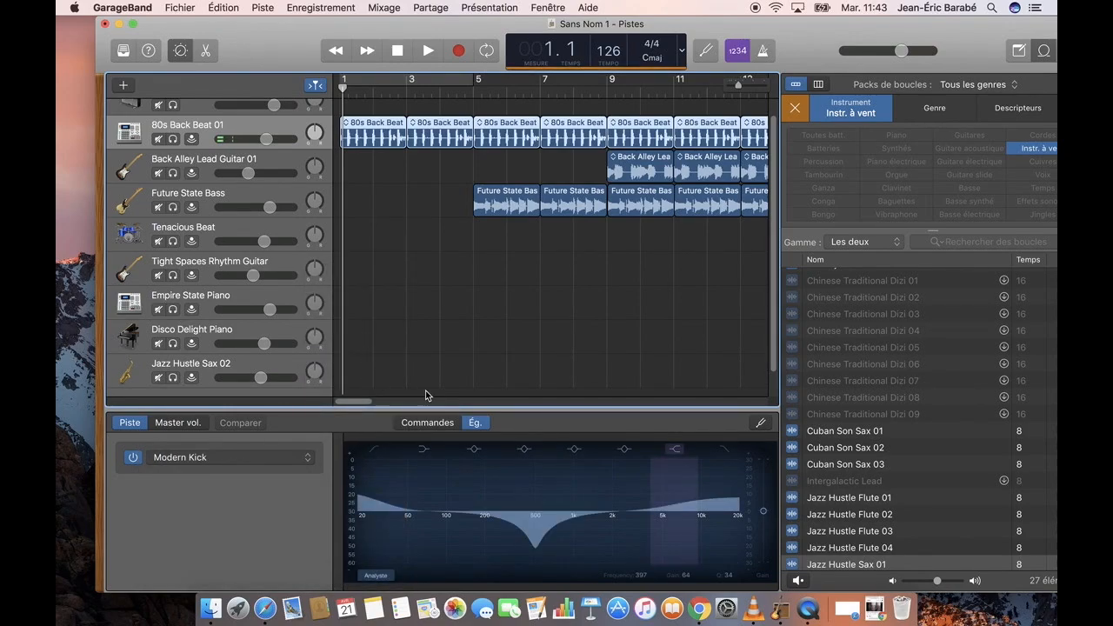
pyautogui.click(419, 424)
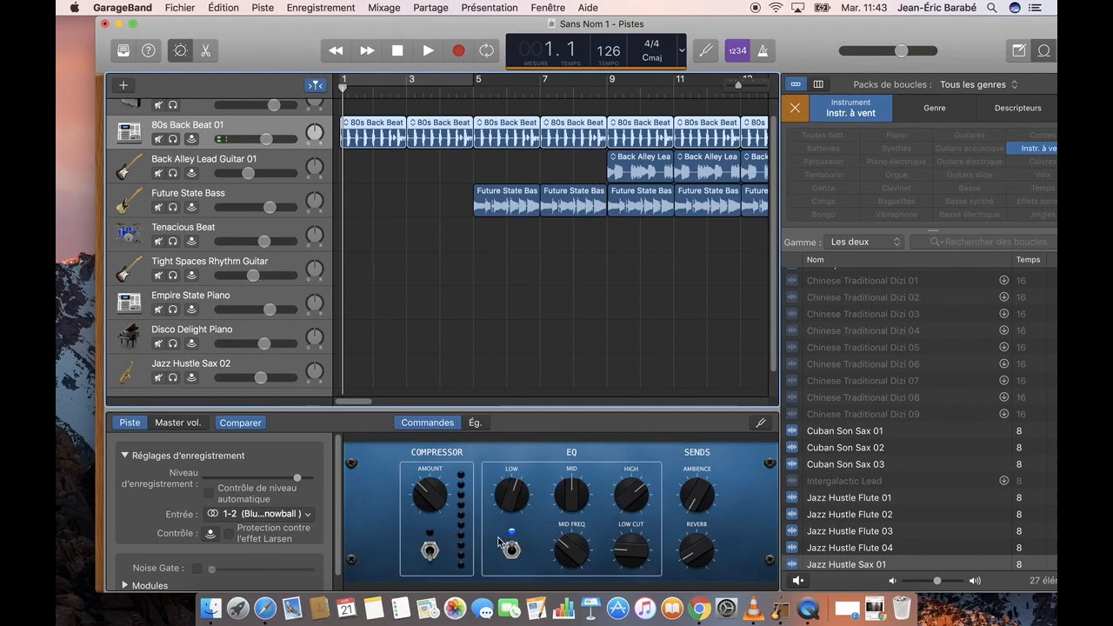
# Lower the 80s Back Beat 01 track's volume slightly while the project plays
pyautogui.scroll(-2, 338, 526)
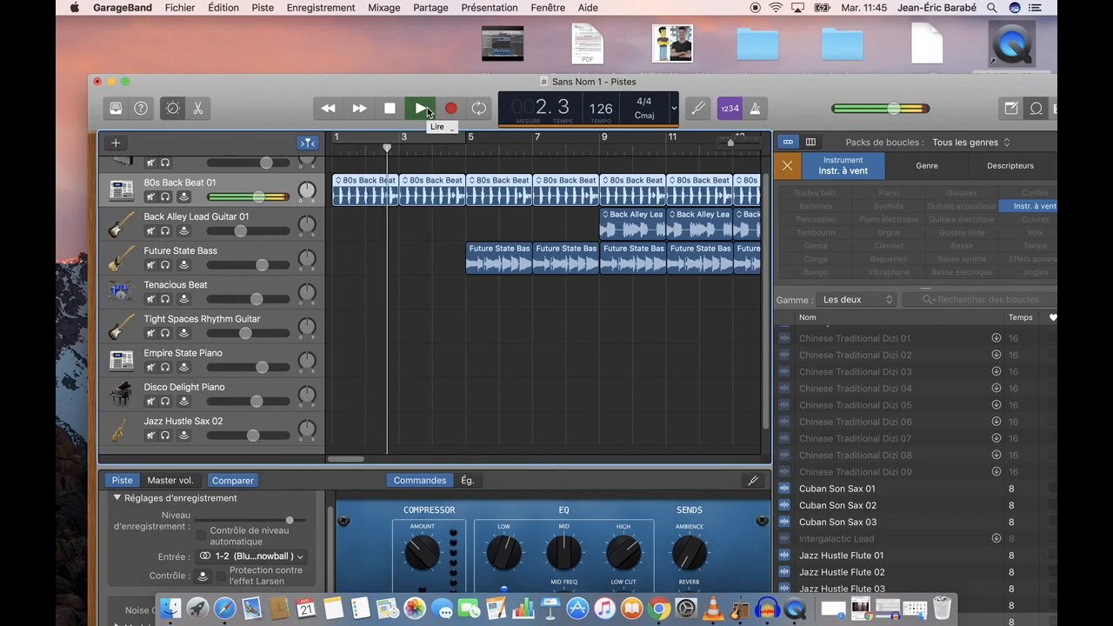
pyautogui.moveTo(258, 197)
pyautogui.mouseDown()
pyautogui.moveTo(274, 197)
pyautogui.moveTo(226, 196)
pyautogui.moveTo(256, 196)
pyautogui.mouseUp()
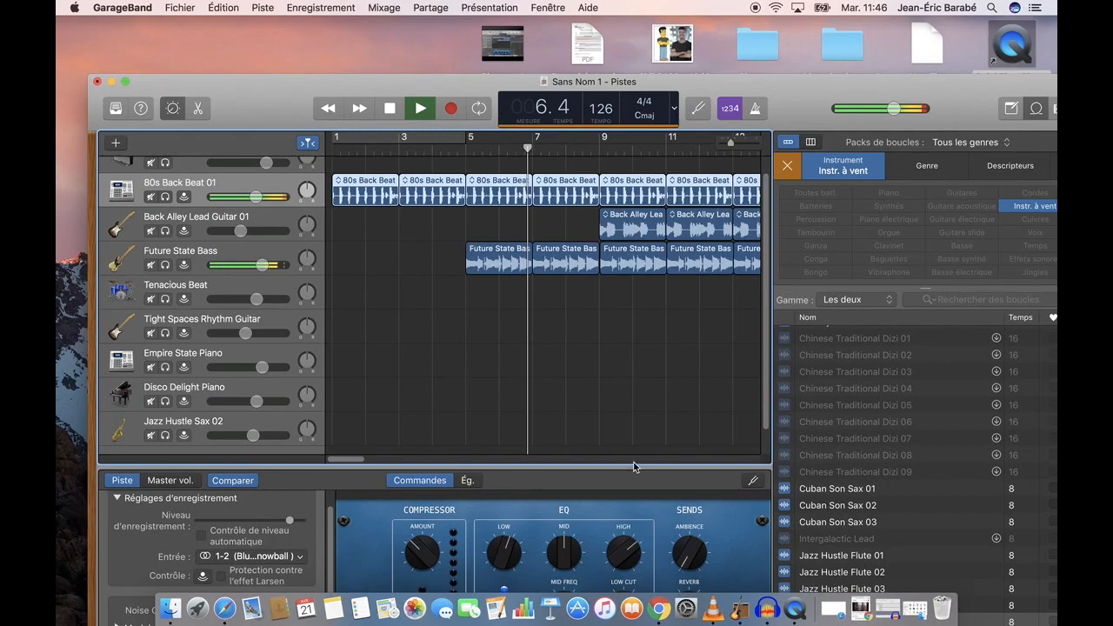
pyautogui.moveTo(791, 82); pyautogui.dragTo(792, 26)
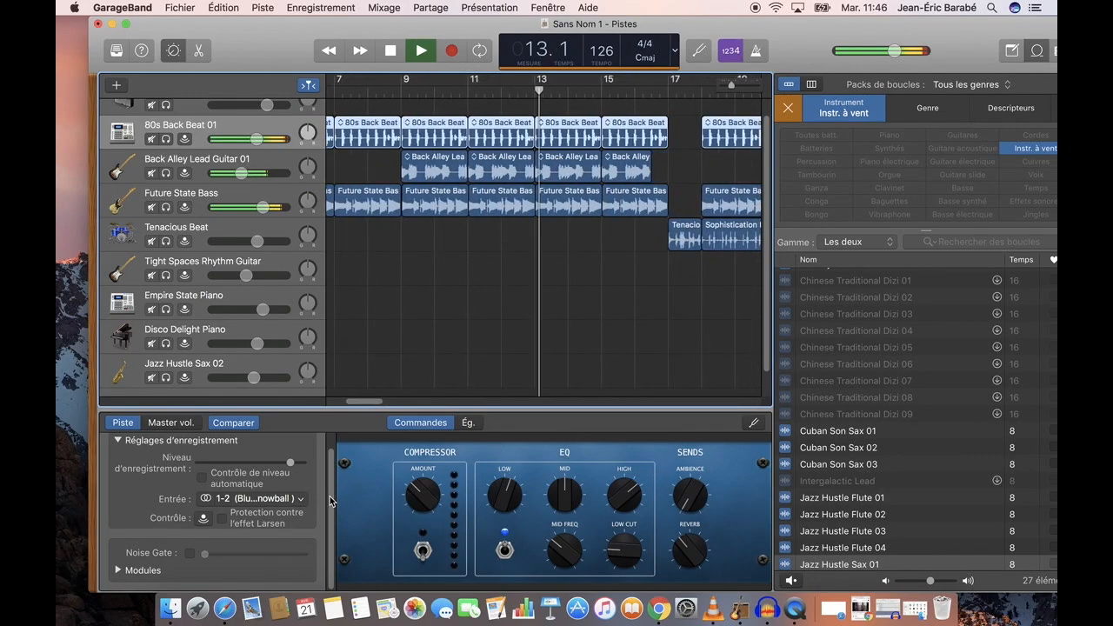
# Expand the 80s Back Beat 01 track's modules and add Stereo Spread in the empty slot after Channel EQ
pyautogui.click(119, 571)
pyautogui.scroll(-5, 300, 522)
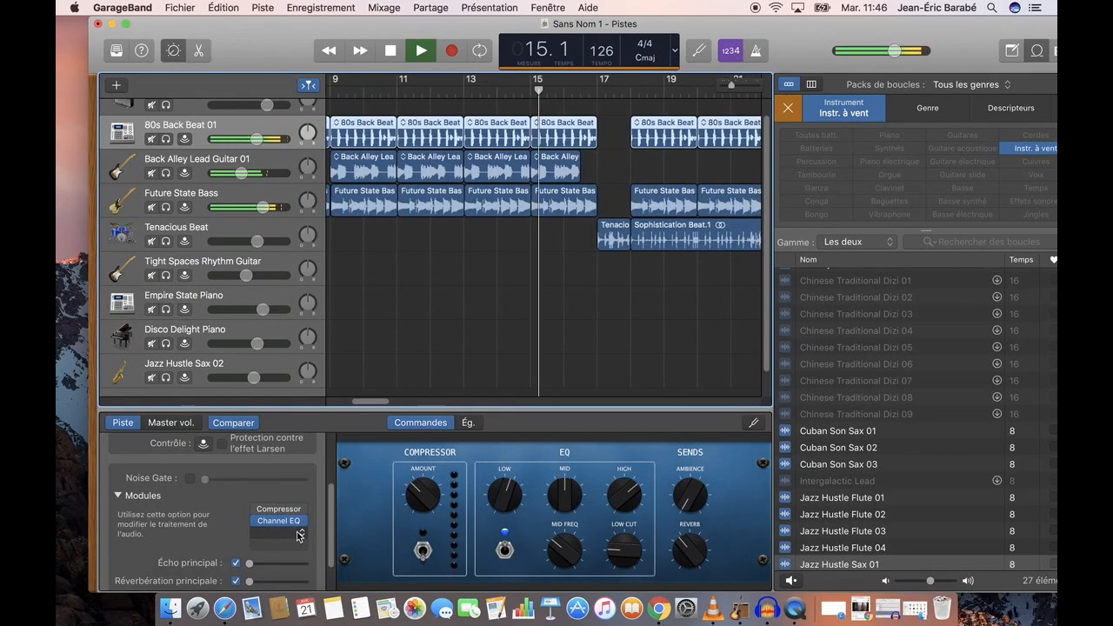
pyautogui.click(300, 534)
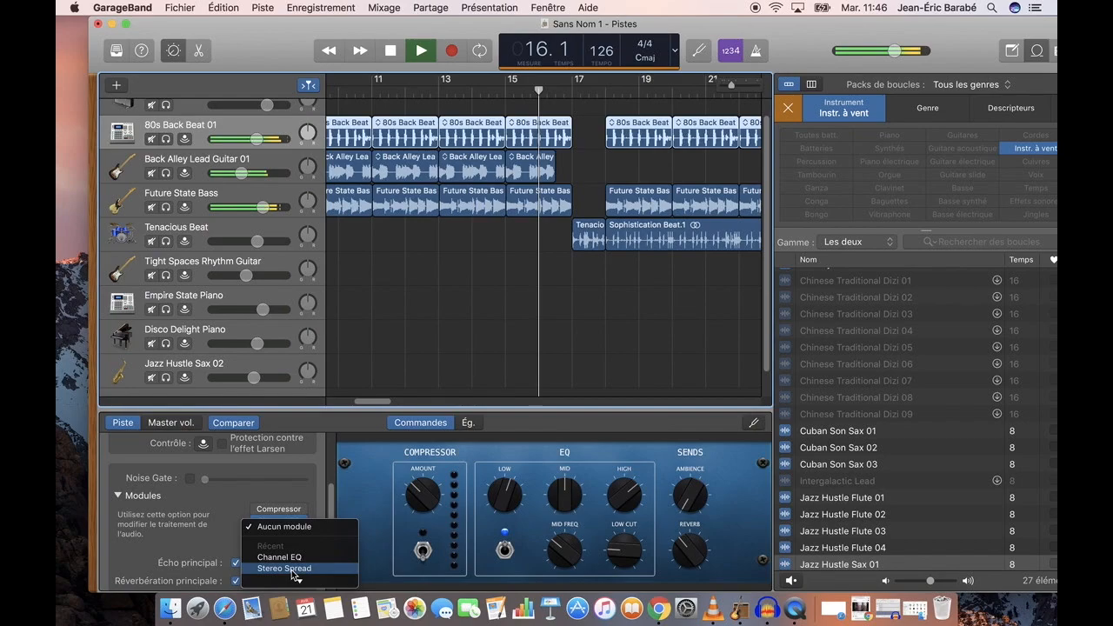
pyautogui.scroll(-1, 291, 570)
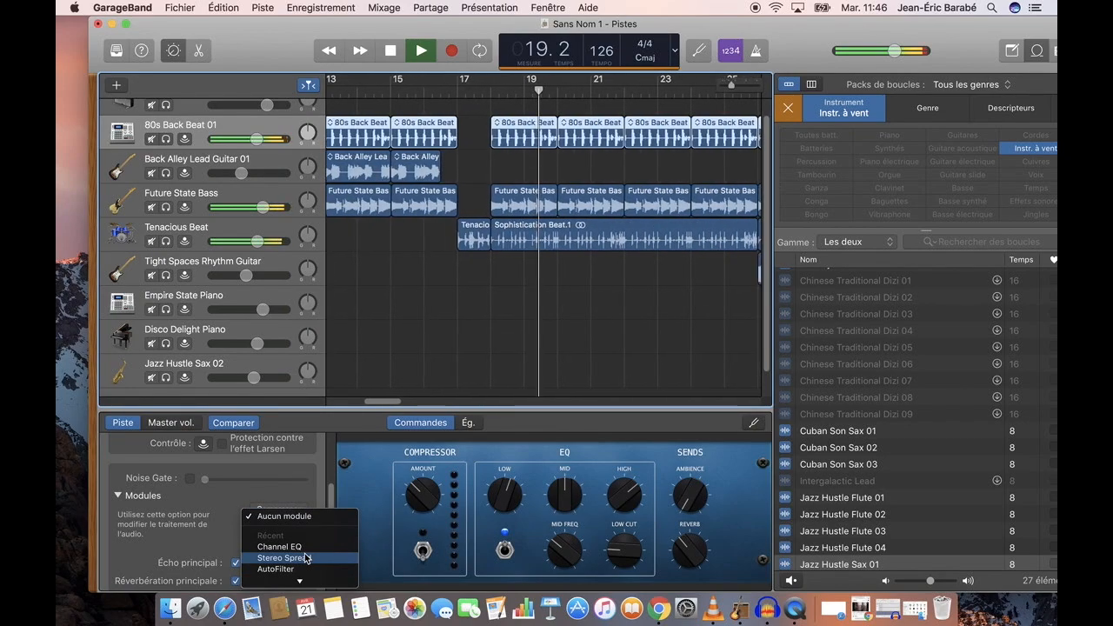
pyautogui.click(305, 557)
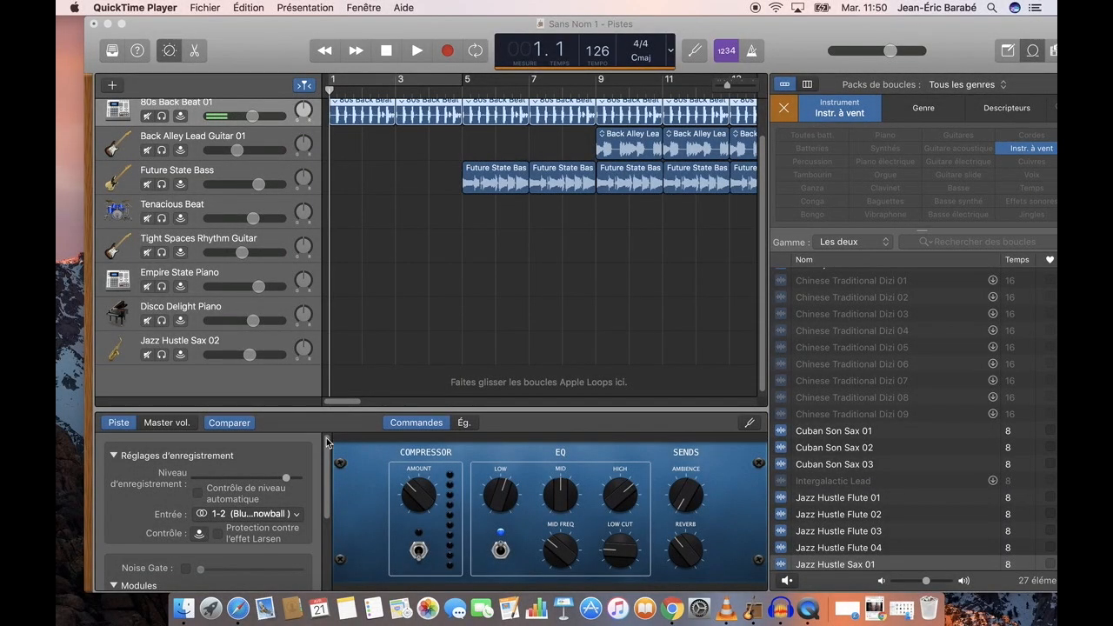
pyautogui.moveTo(328, 475); pyautogui.dragTo(328, 524)
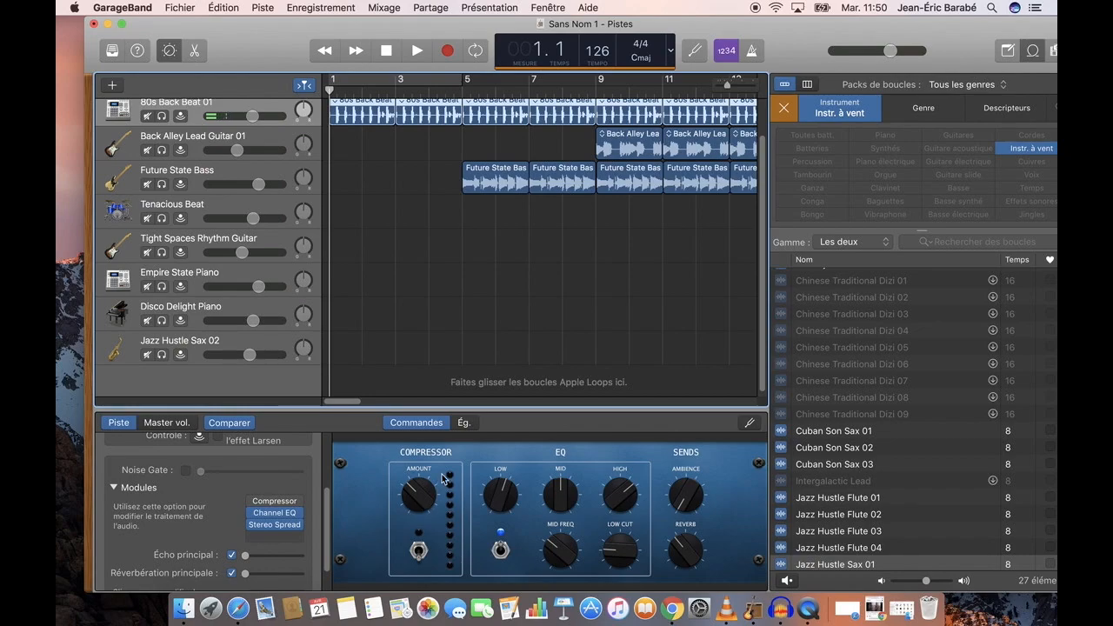
# Make the 80s Back Beat 01 equalizer's cut near 500 Hz shallower and boost the 6100 Hz band to about +9.0 dB
pyautogui.click(464, 424)
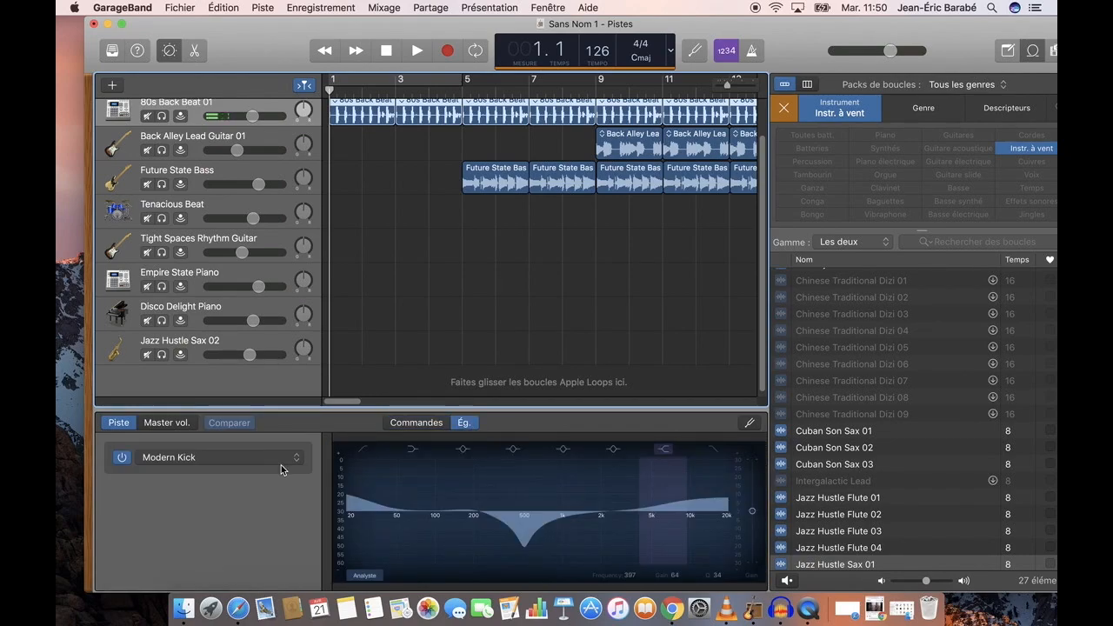
pyautogui.moveTo(520, 543); pyautogui.dragTo(526, 518)
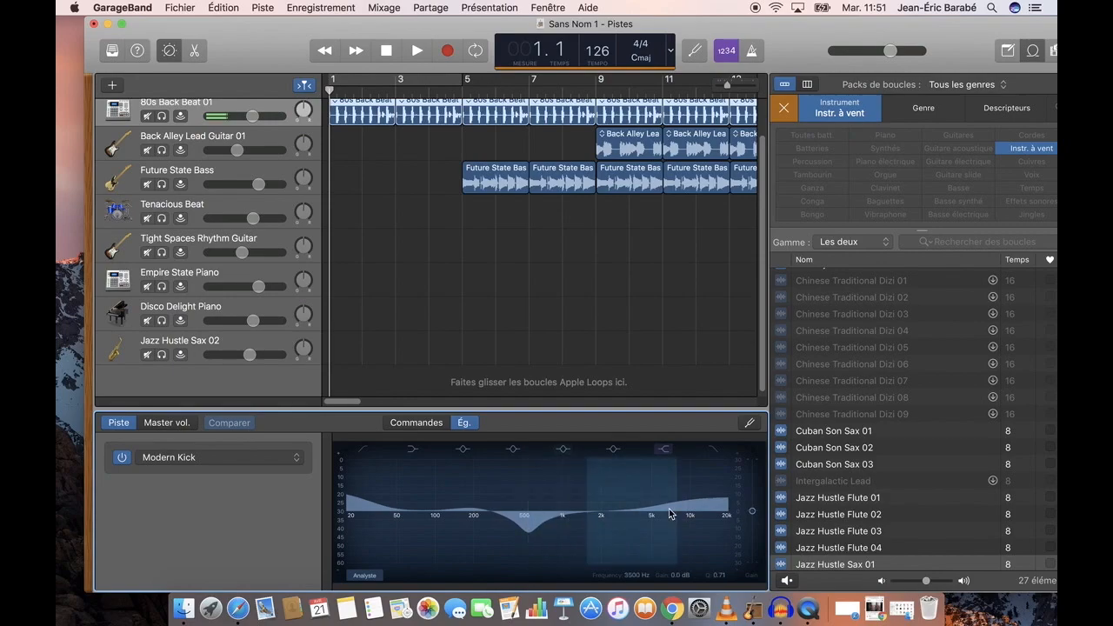
pyautogui.moveTo(712, 502); pyautogui.dragTo(712, 499)
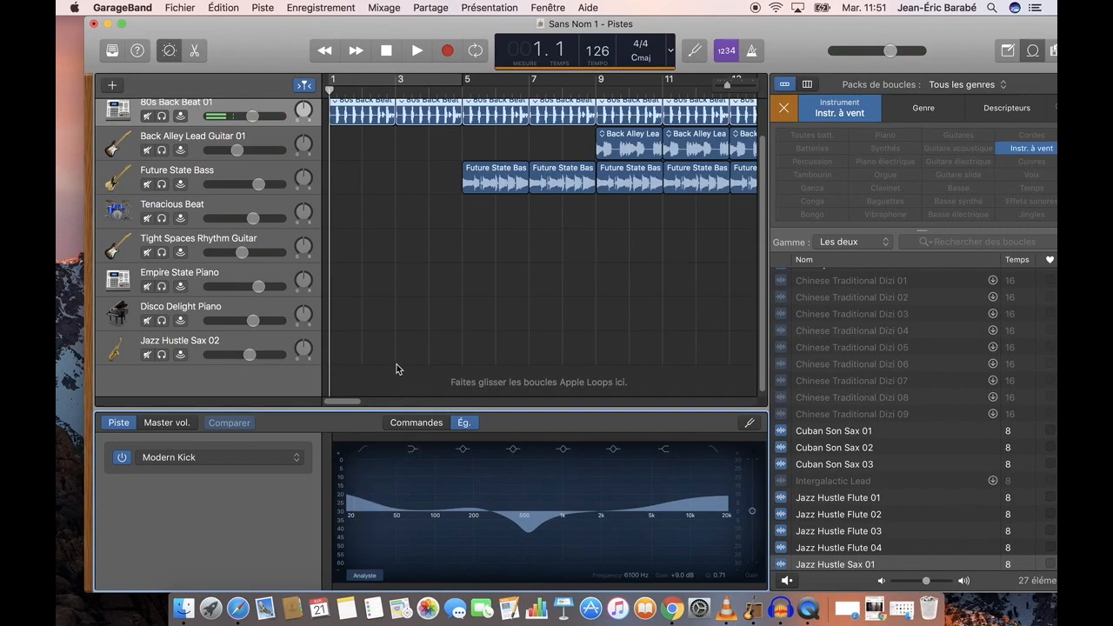
pyautogui.click(429, 425)
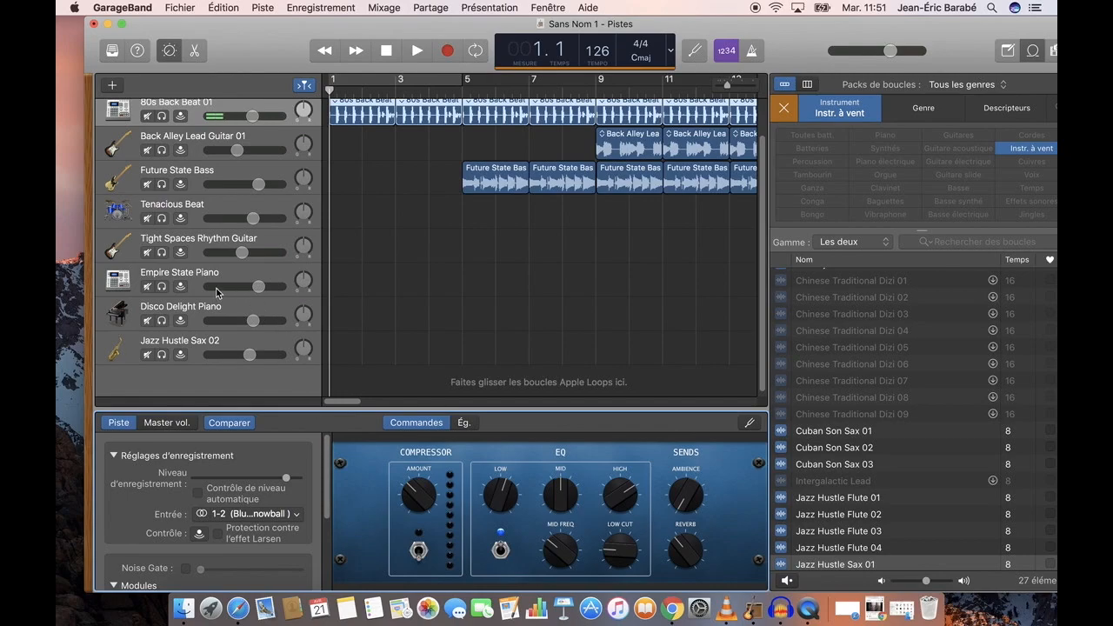
# Apply the E-Bass EQ guitar equalizer preset to the Future State Bass track
pyautogui.click(201, 277)
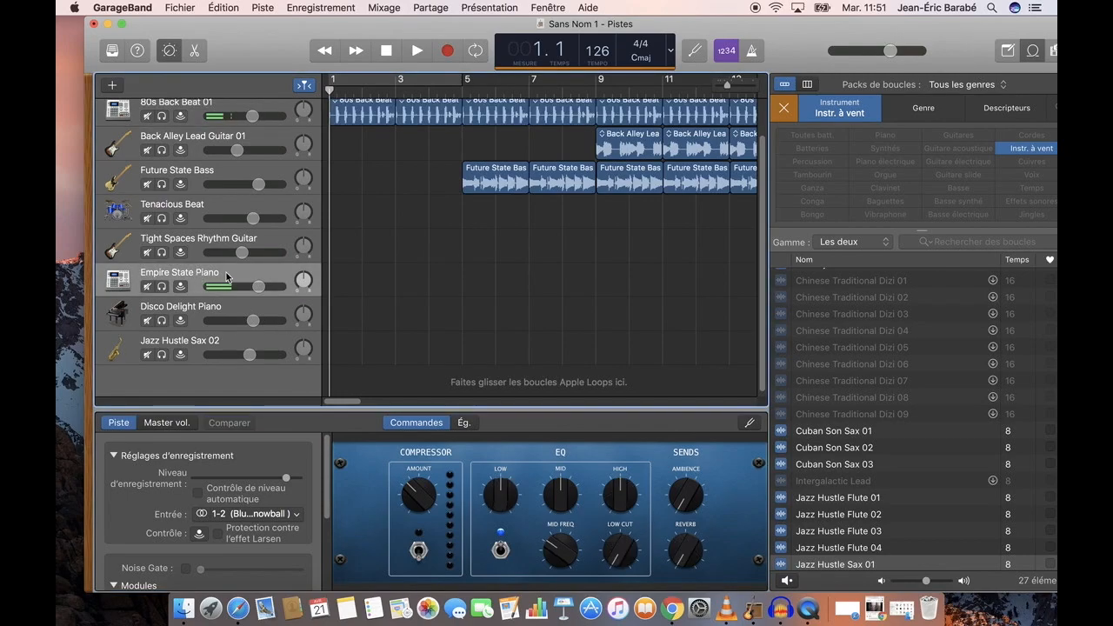
pyautogui.click(222, 175)
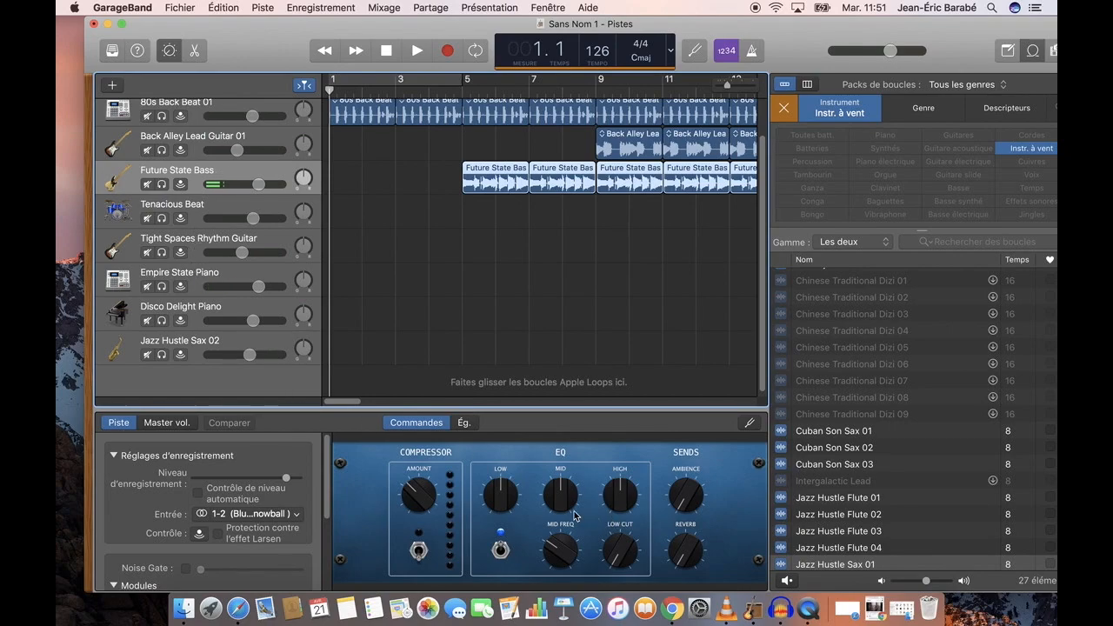
pyautogui.click(464, 422)
pyautogui.click(287, 463)
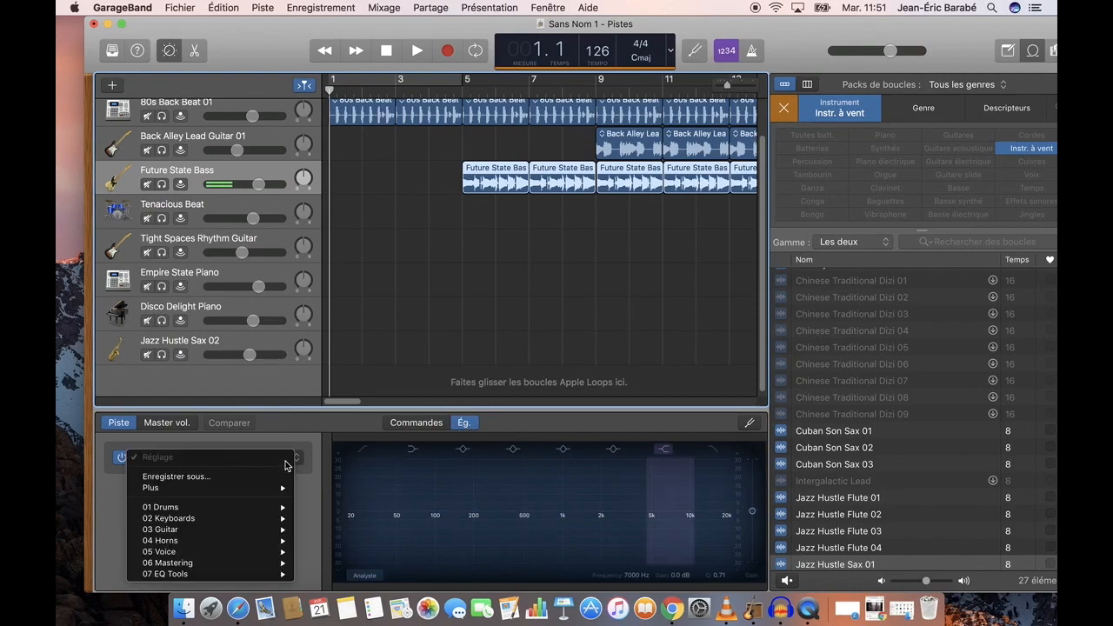
pyautogui.moveTo(216, 532)
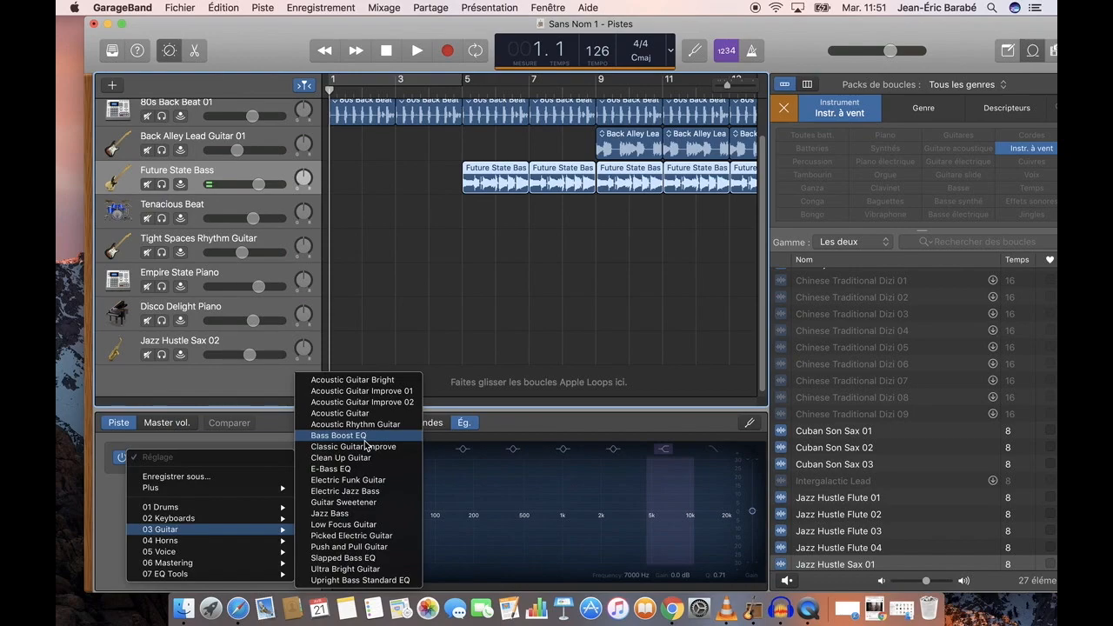
pyautogui.click(352, 469)
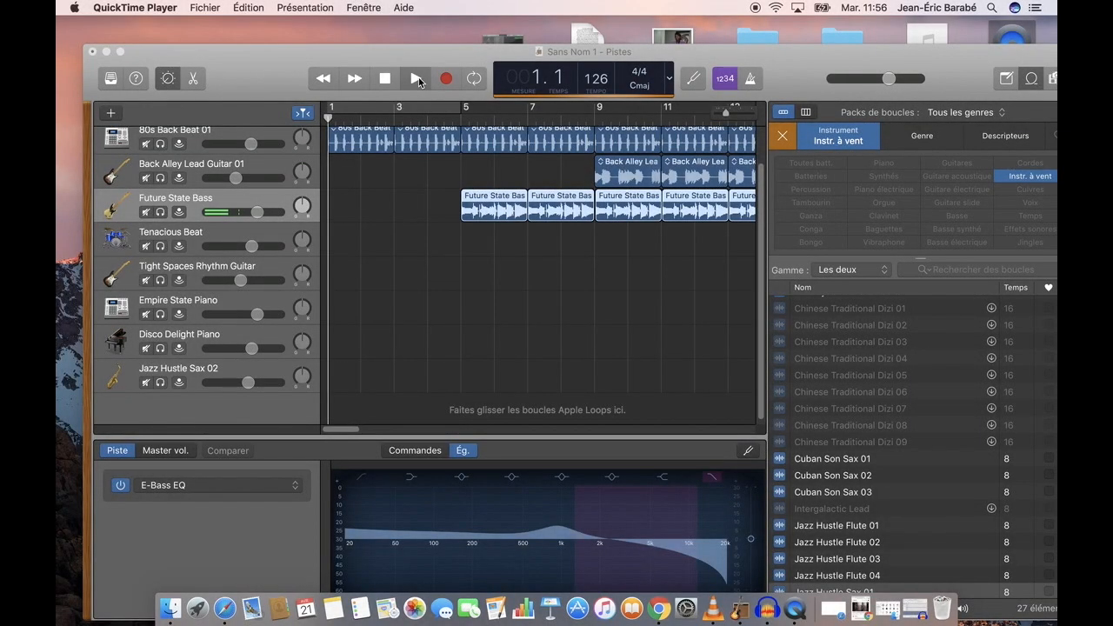
# Play the project, lower the 80s Back Beat 01 track's volume slightly and check its equalizer curve
pyautogui.click(416, 80)
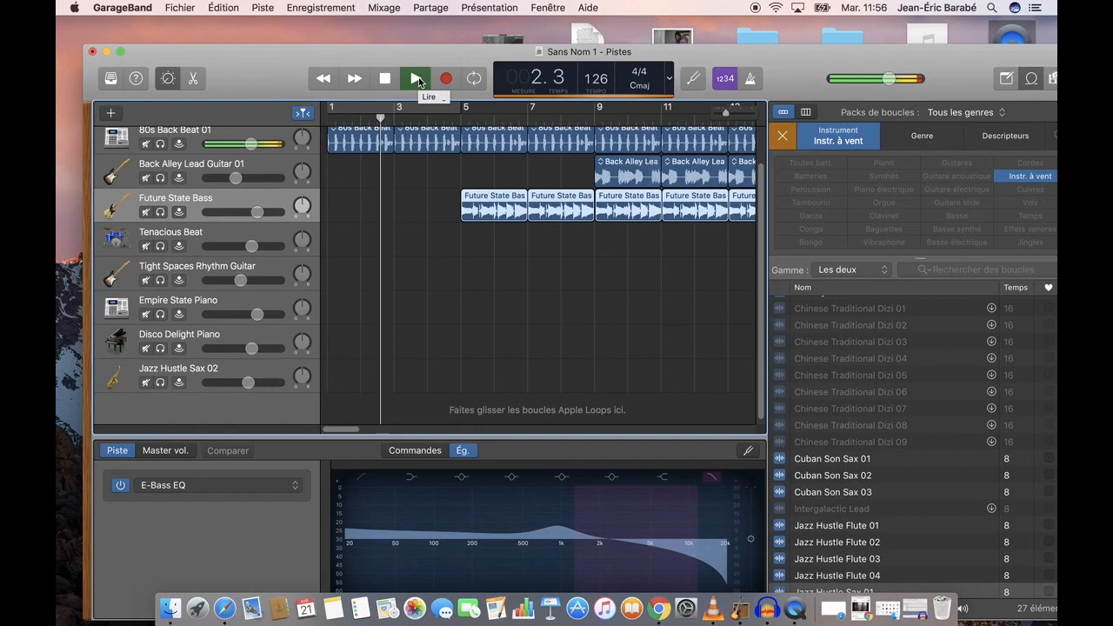
pyautogui.moveTo(261, 146); pyautogui.dragTo(248, 146)
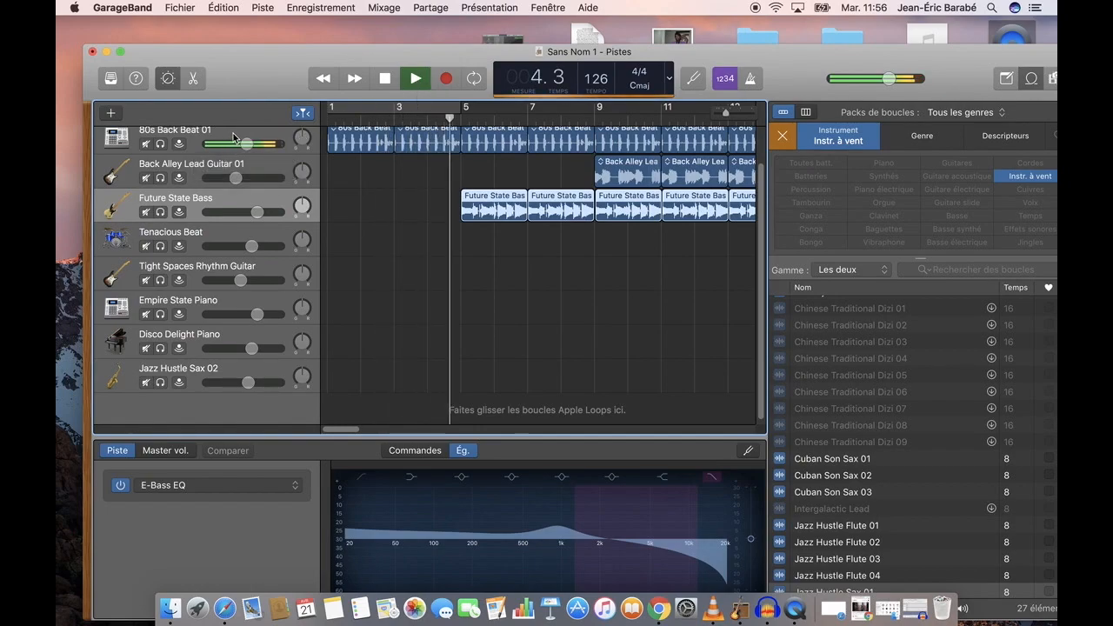
pyautogui.click(234, 134)
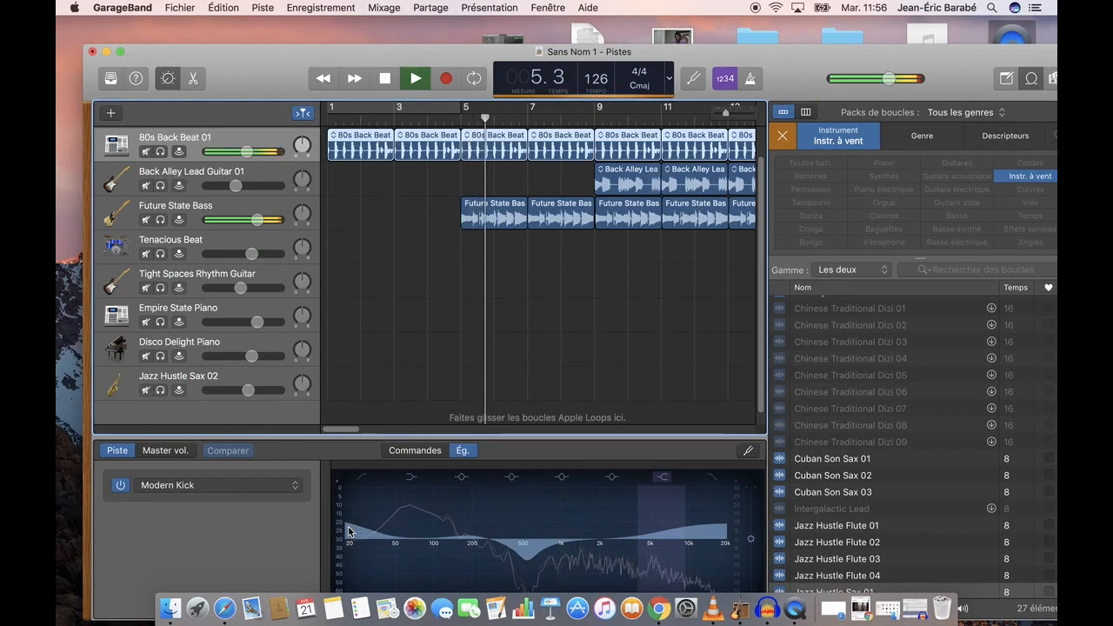
pyautogui.click(349, 527)
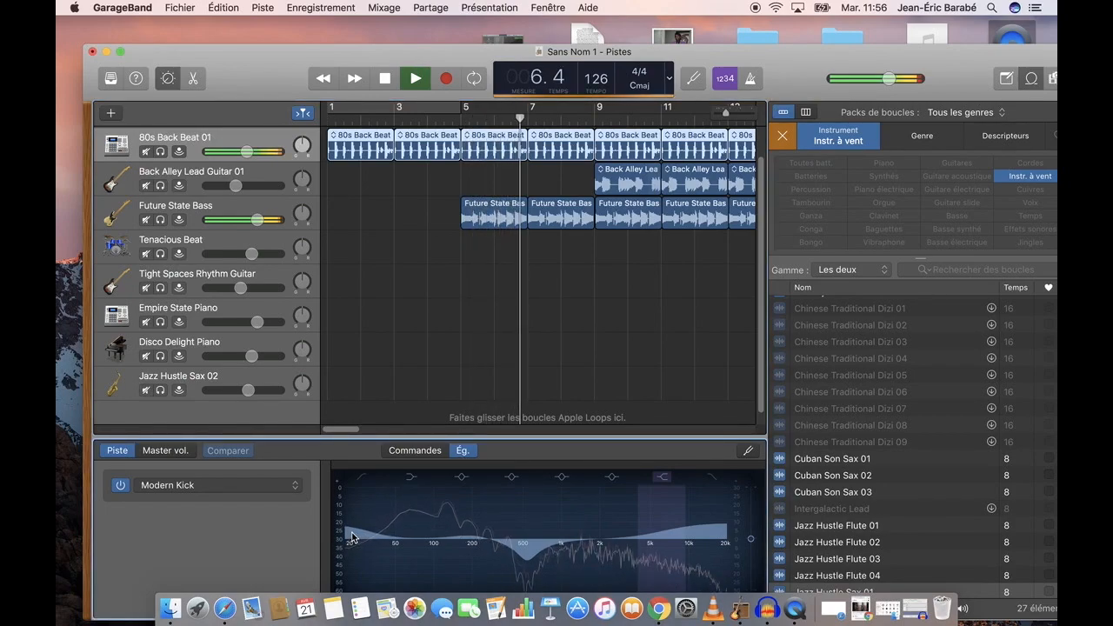
# Show the Future State Bass track's controls and lower its volume slightly during playback
pyautogui.click(237, 206)
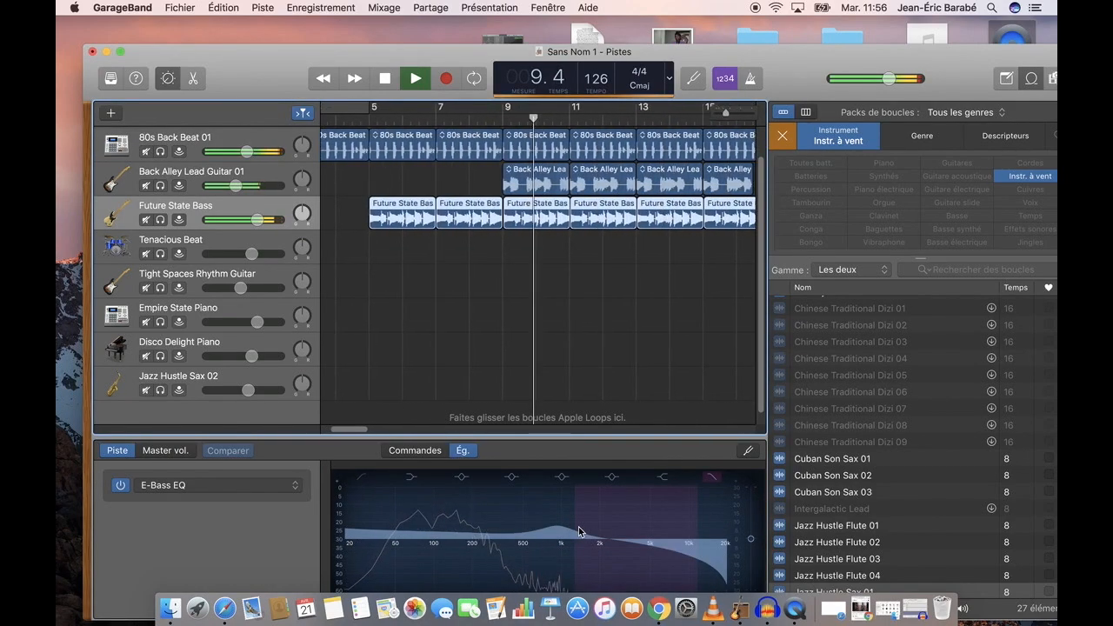
pyautogui.click(418, 450)
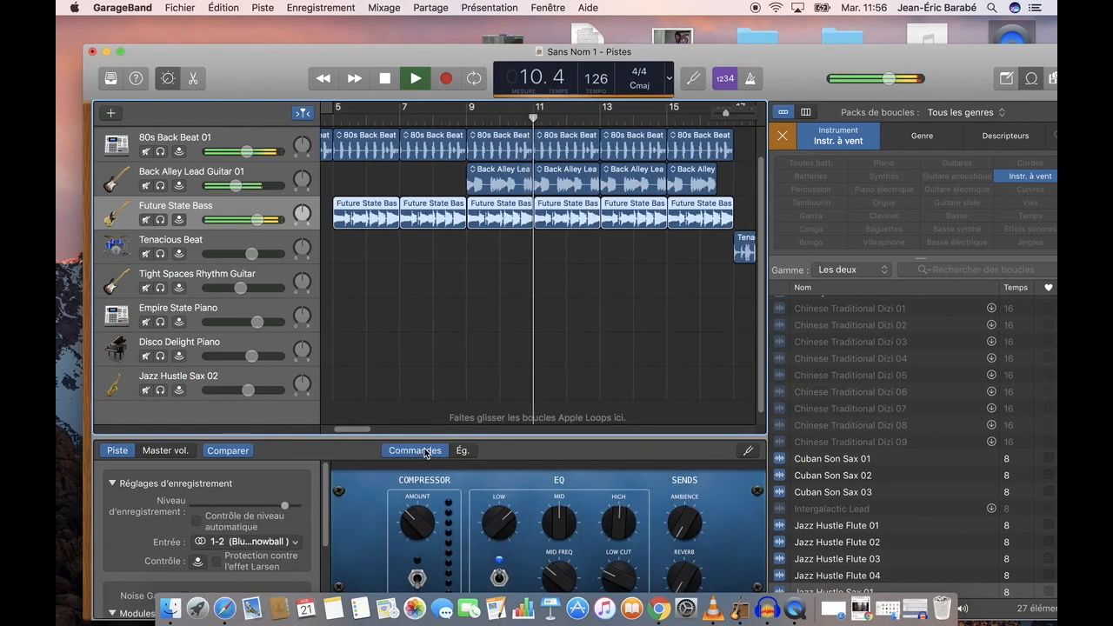
pyautogui.moveTo(257, 223); pyautogui.dragTo(253, 221)
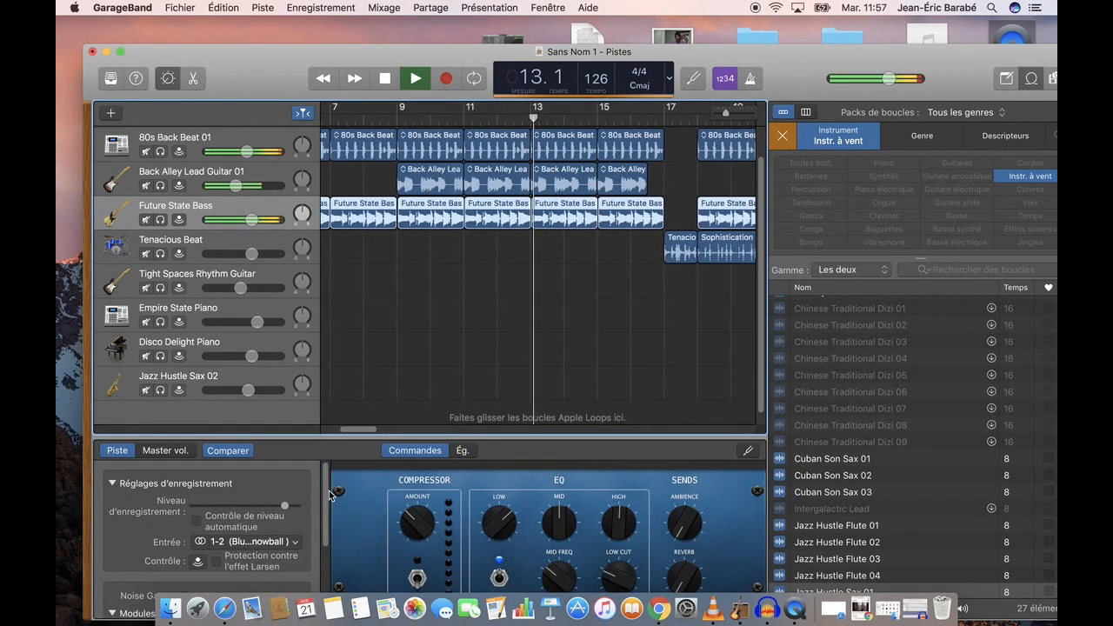
# Examine the Future State Bass track's effect modules during playback, and stop the project
pyautogui.scroll(-3, 331, 544)
pyautogui.scroll(-1, 331, 544)
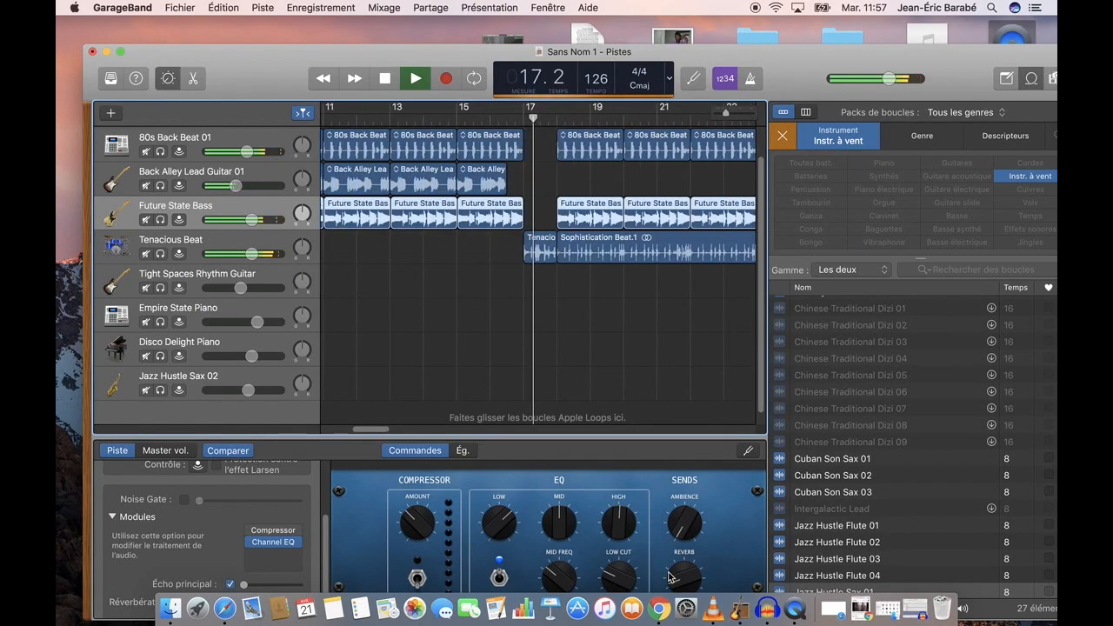
pyautogui.click(391, 83)
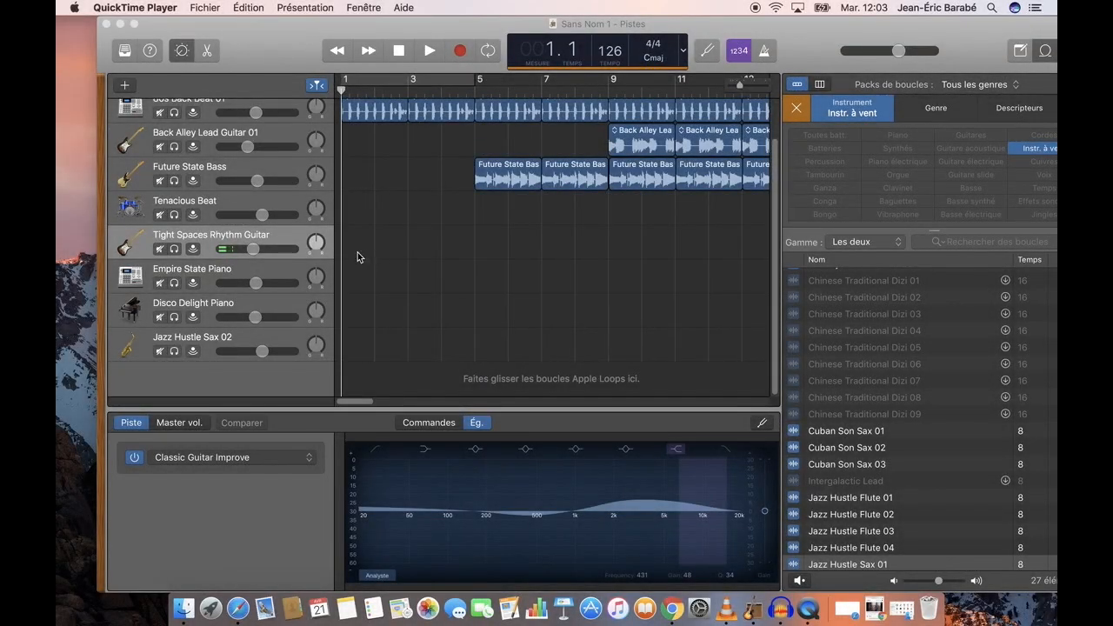
# Play the project from the beginning and lower the master volume slightly
pyautogui.click(666, 216)
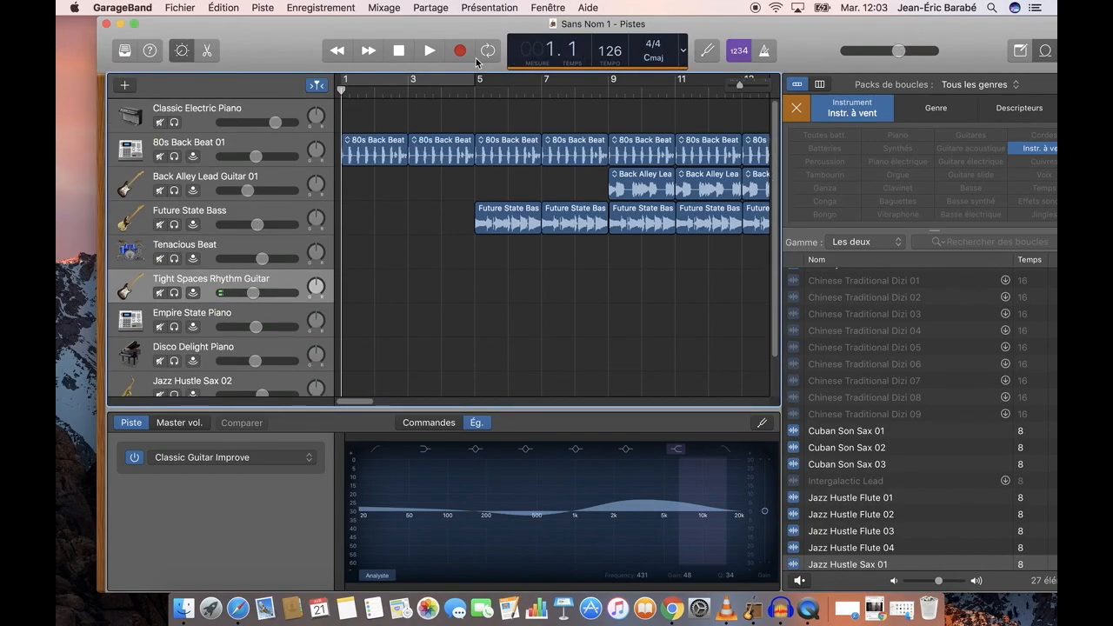
pyautogui.click(431, 53)
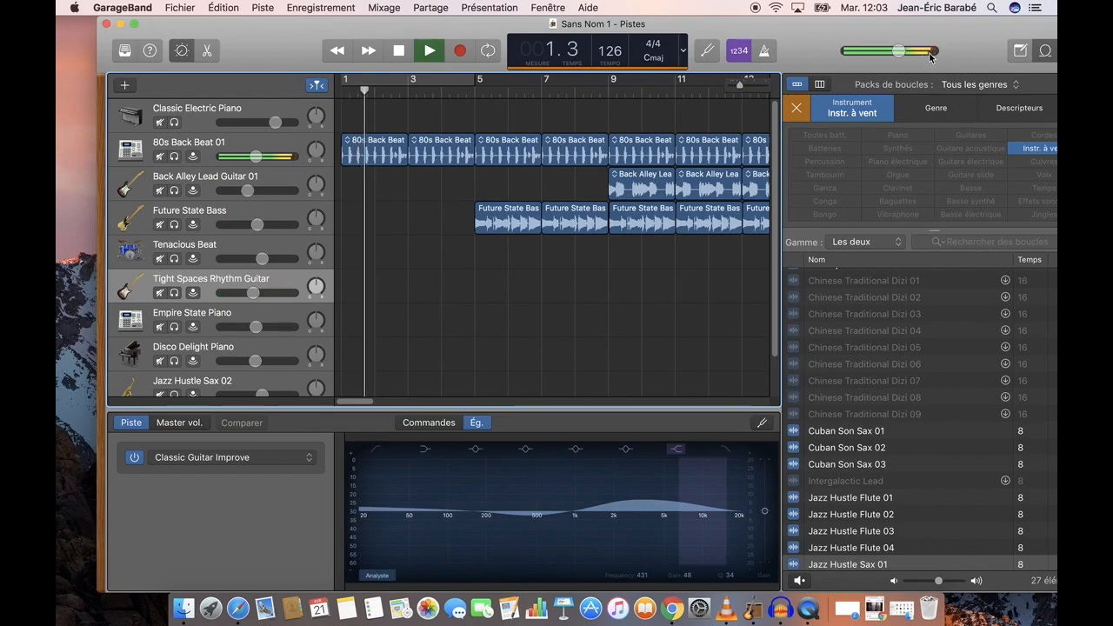
pyautogui.moveTo(900, 52); pyautogui.dragTo(897, 52)
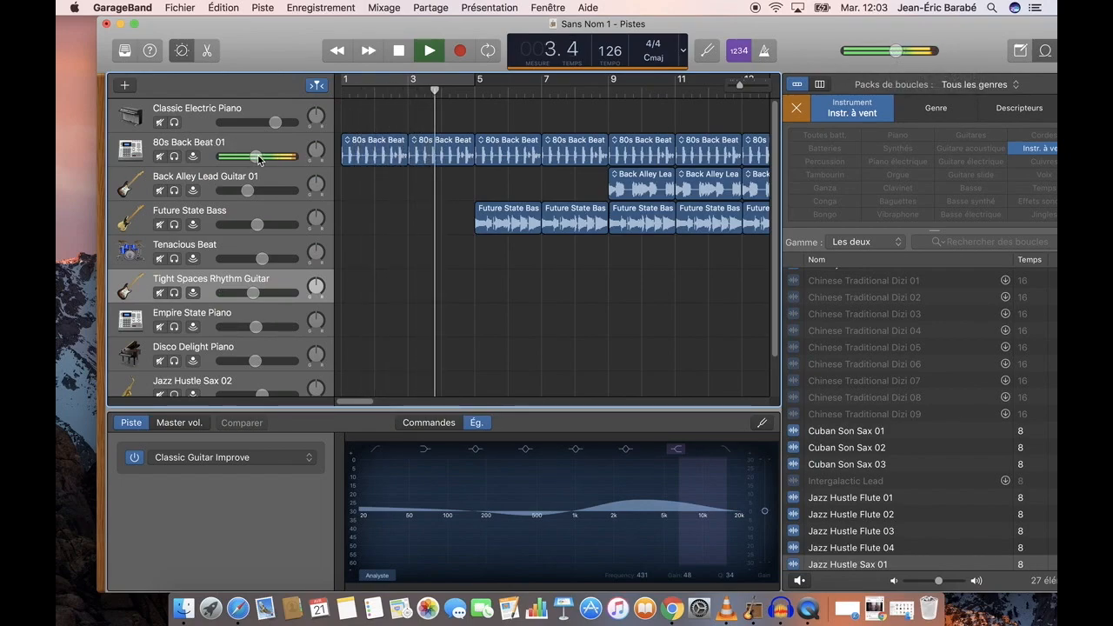
# Lower the 80s Back Beat 01 track's volume slightly and check its equalizer curve before stopping playback
pyautogui.moveTo(256, 156); pyautogui.dragTo(253, 157)
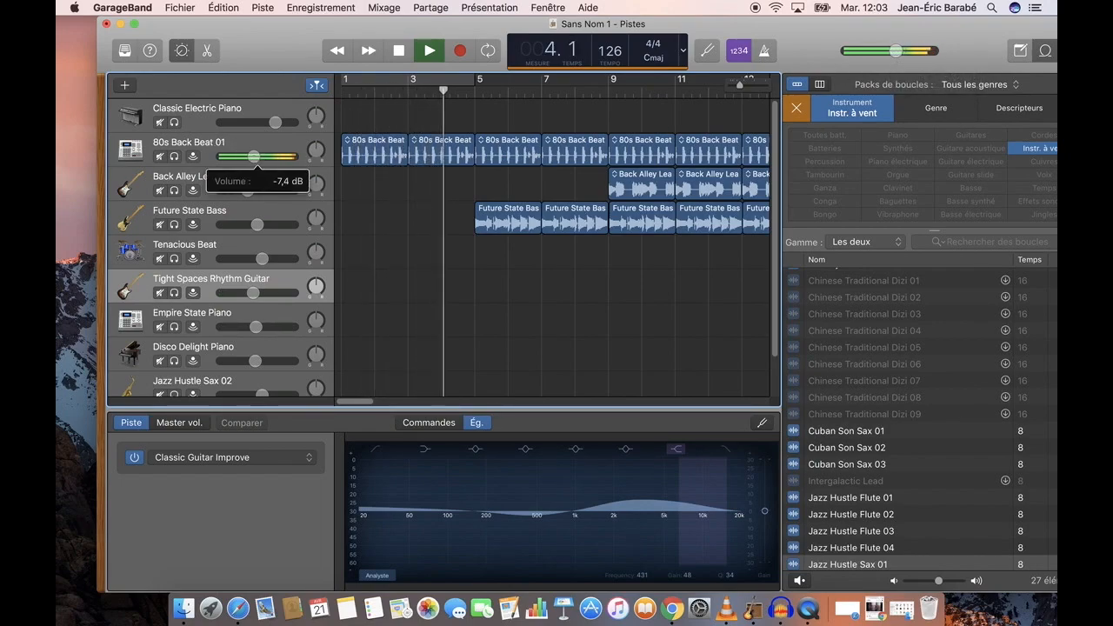
pyautogui.click(240, 142)
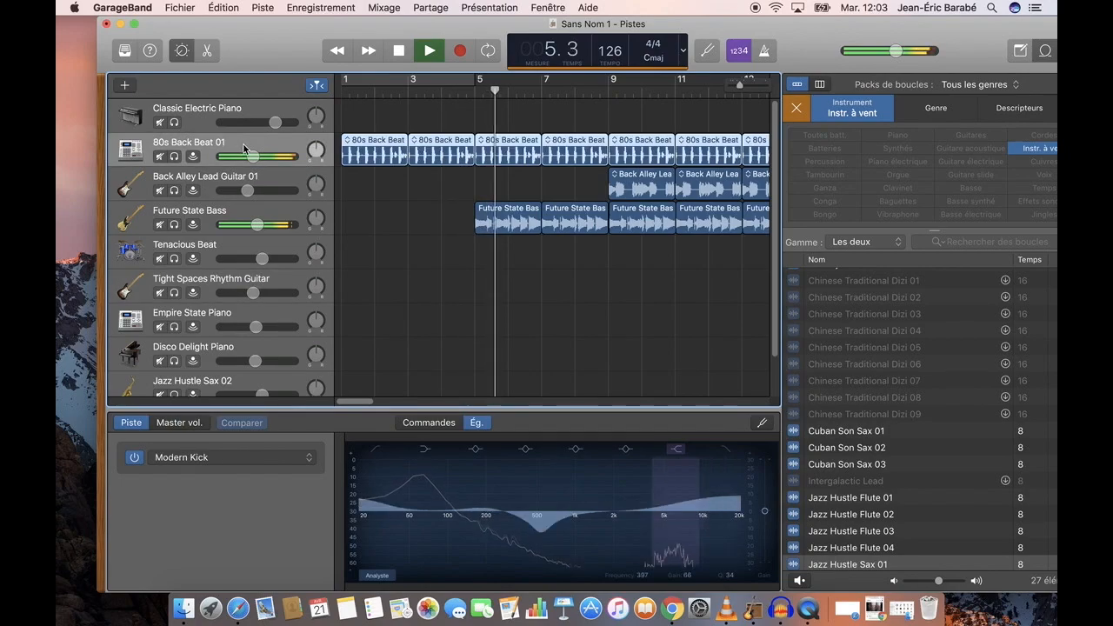
pyautogui.click(399, 52)
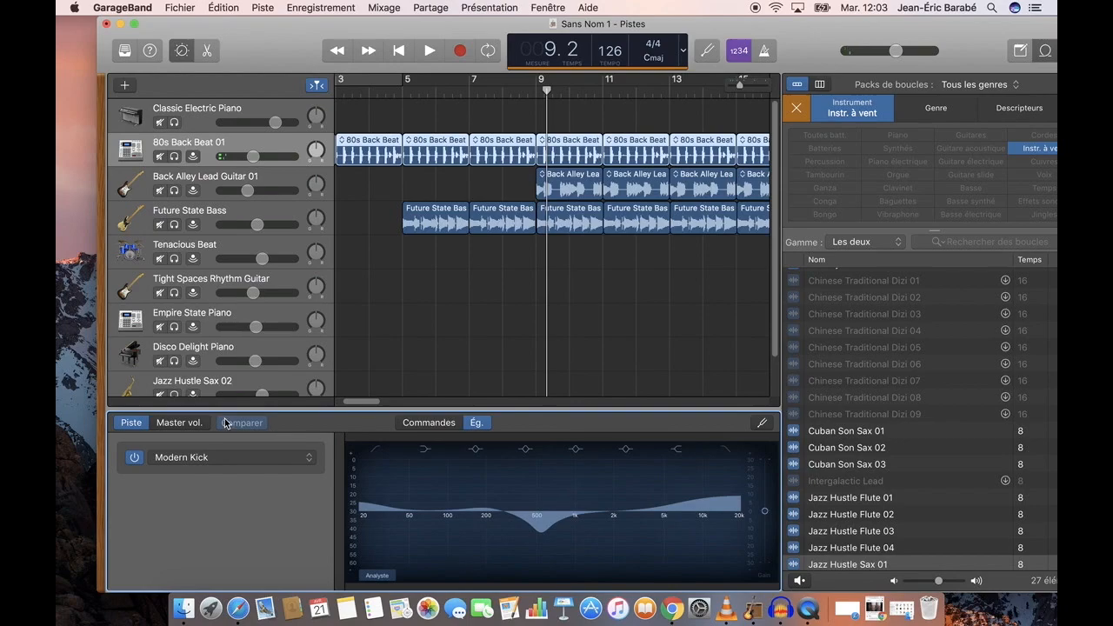
# Show the master track's effects and examine the Master Echo settings for the 80s Back Beat 01 track
pyautogui.scroll(-3, 765, 330)
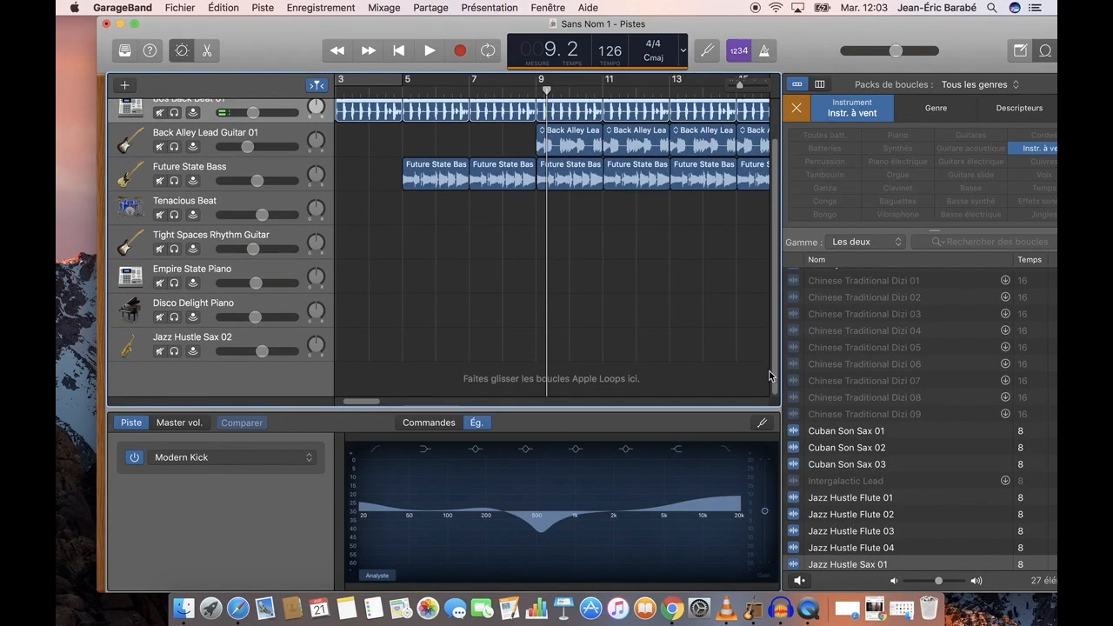
pyautogui.click(193, 425)
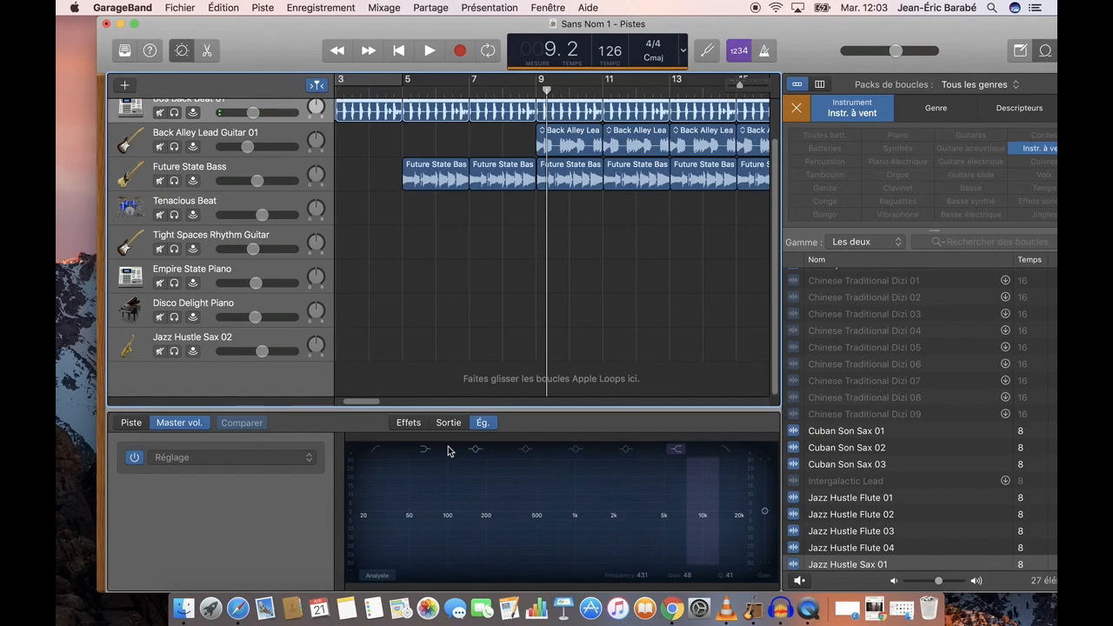
pyautogui.click(409, 423)
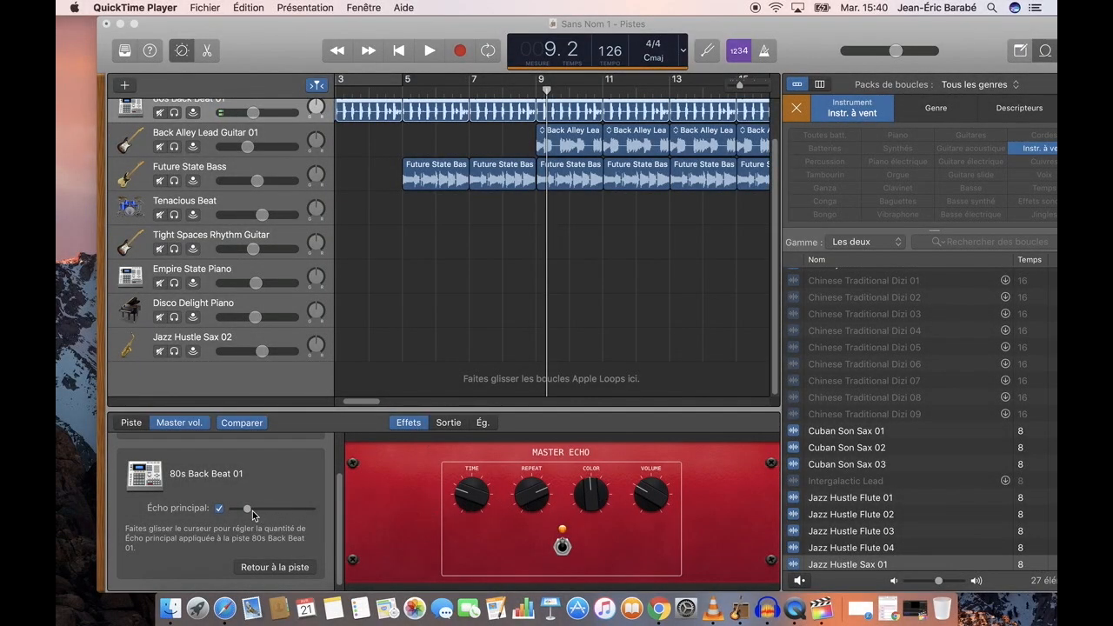
pyautogui.click(337, 496)
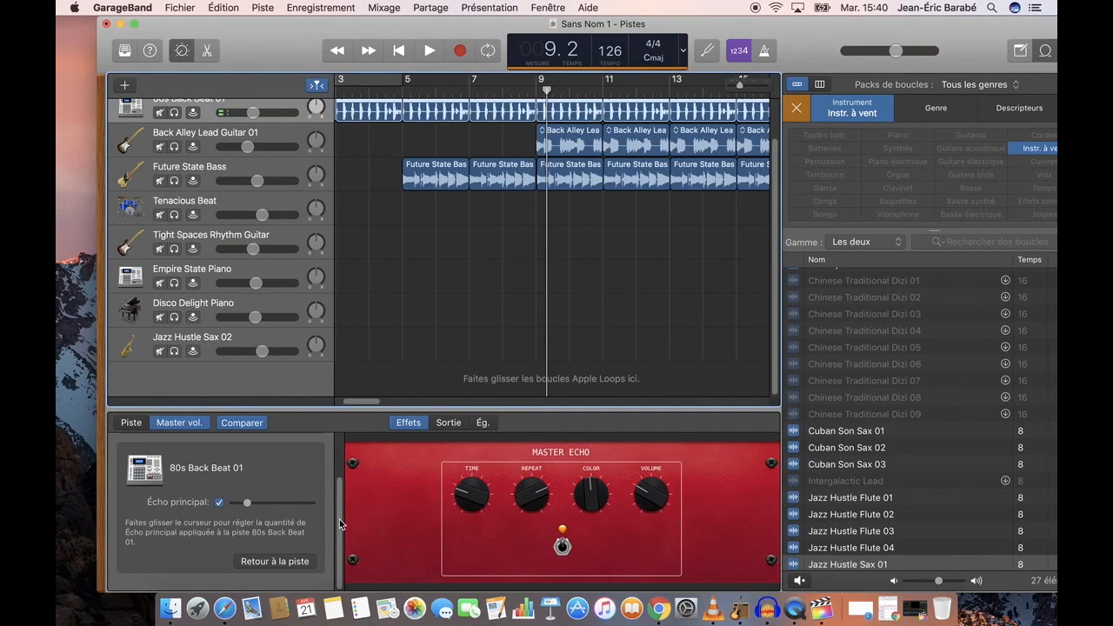
# Turn on the Compression and Bright (Exciter) modules in the master output settings
pyautogui.click(452, 423)
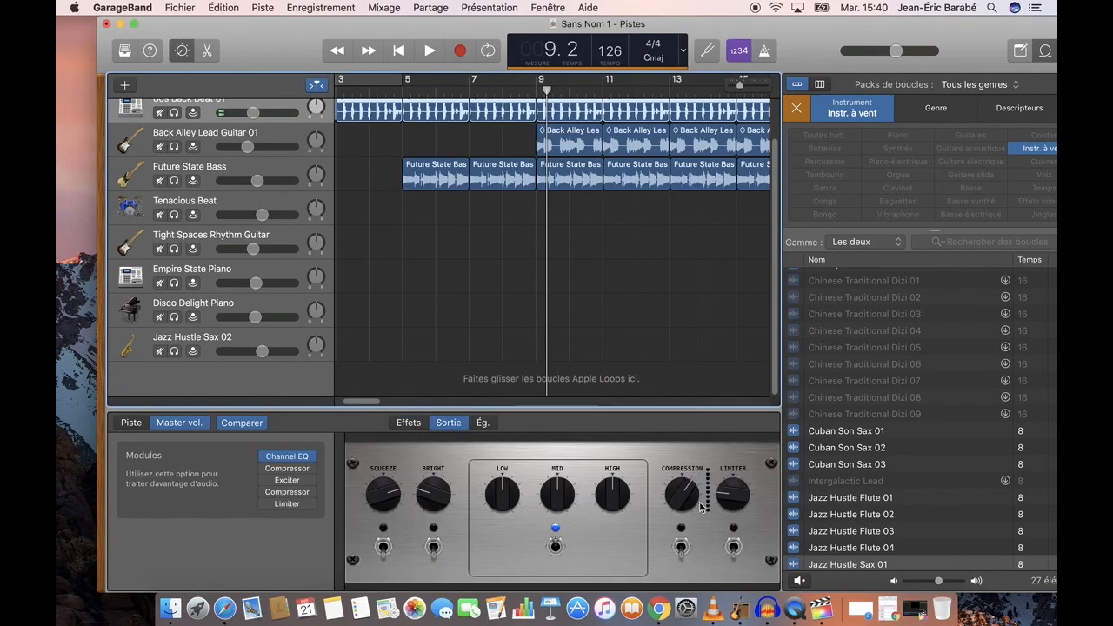
pyautogui.click(681, 528)
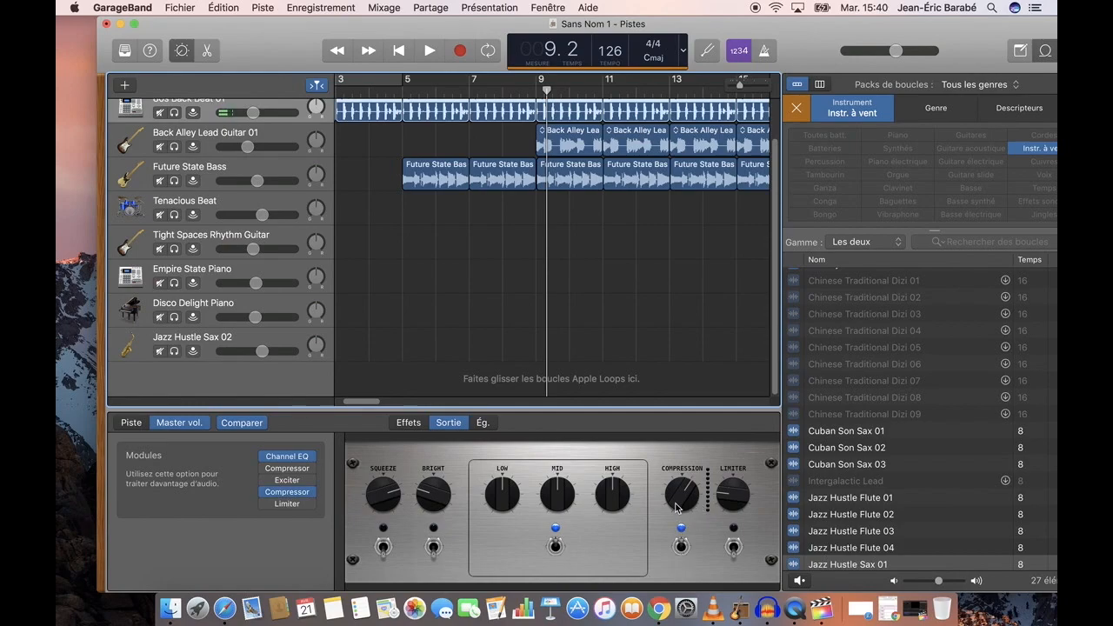
pyautogui.click(433, 528)
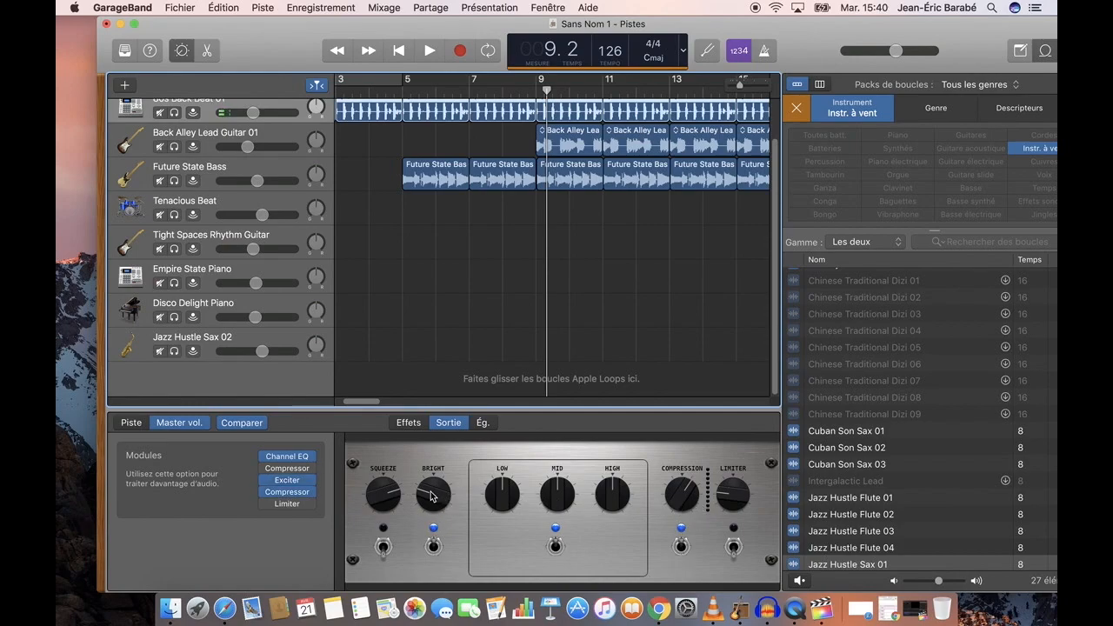
# Show the master track's equalizer and open the 06 Mastering category of its presets
pyautogui.click(482, 424)
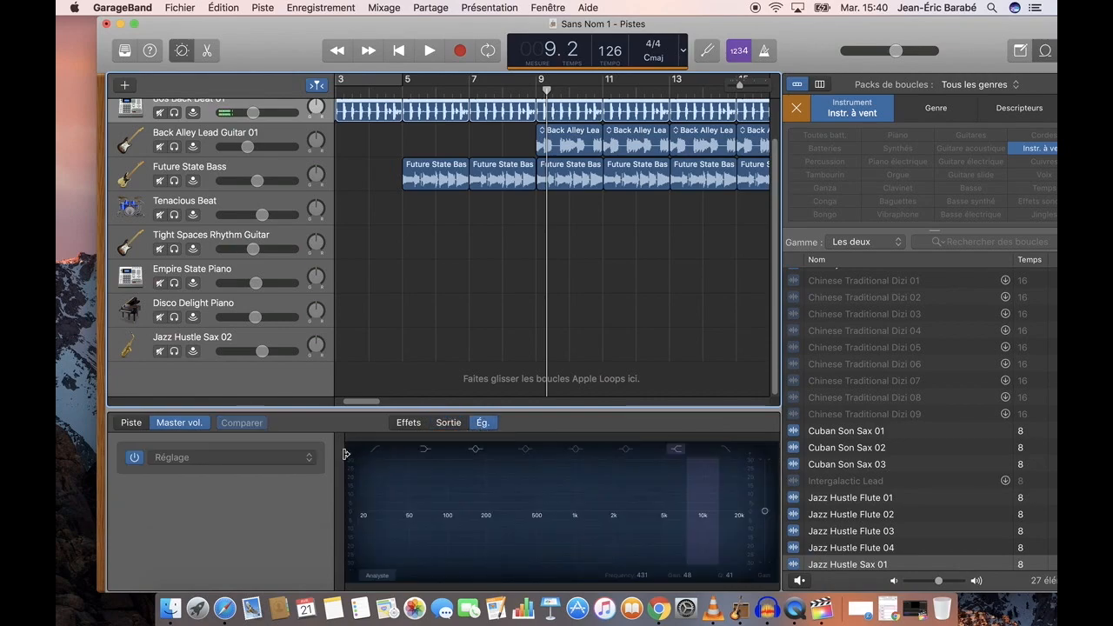
pyautogui.click(294, 464)
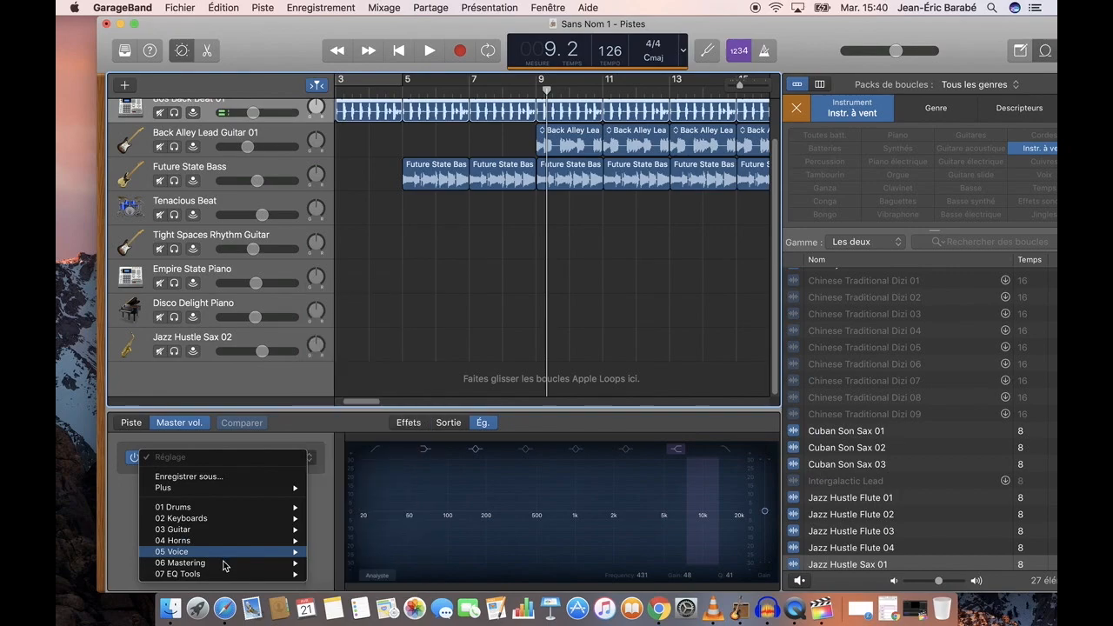
pyautogui.moveTo(221, 567)
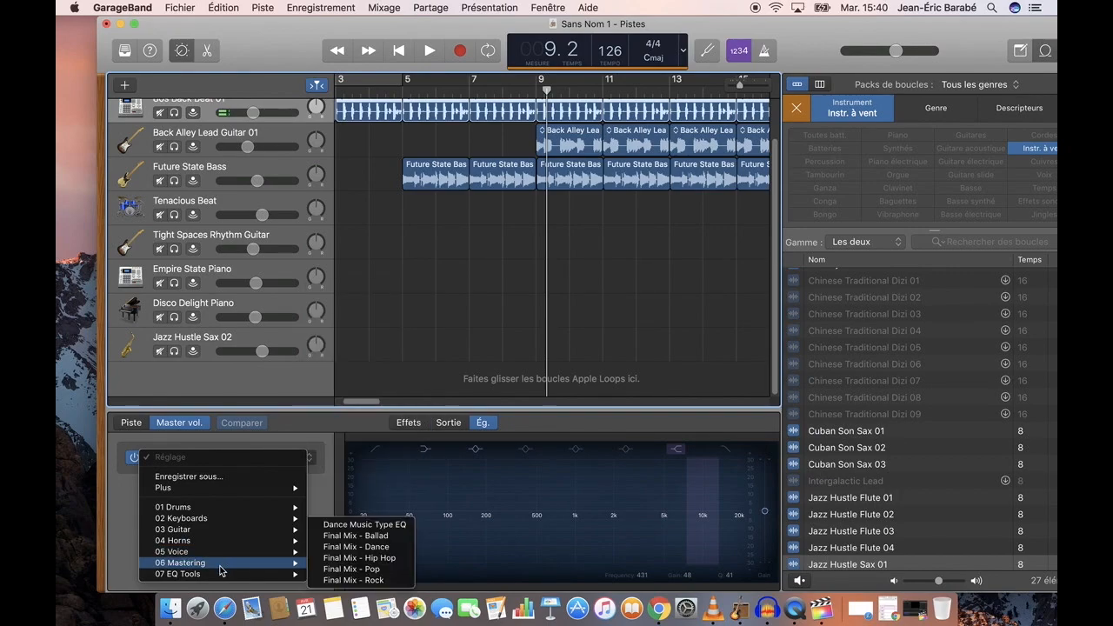